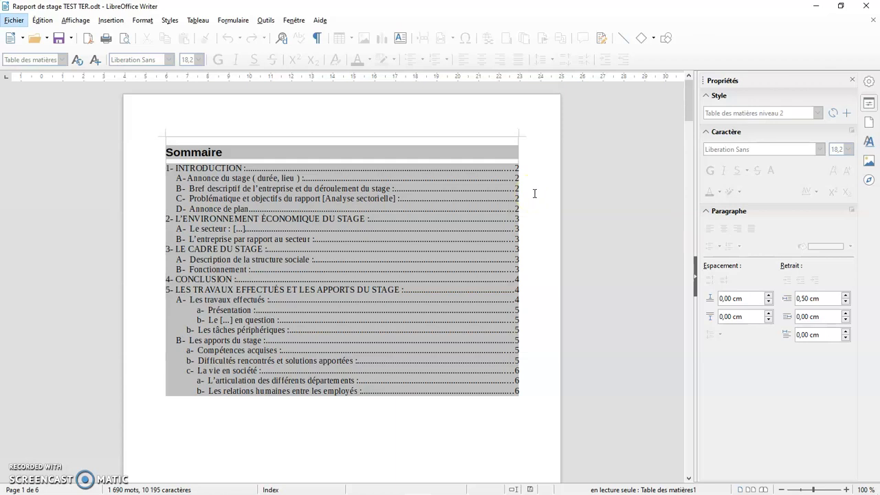
left_click(60, 37)
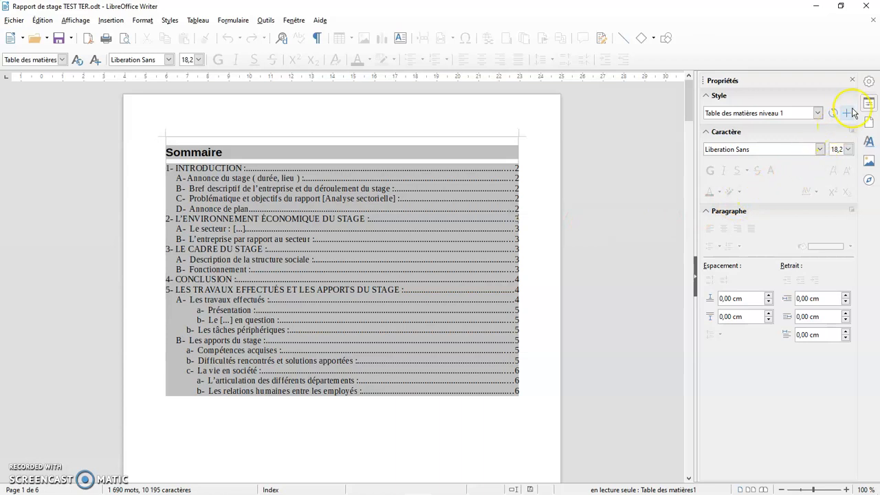
left_click(870, 81)
left_click(634, 229)
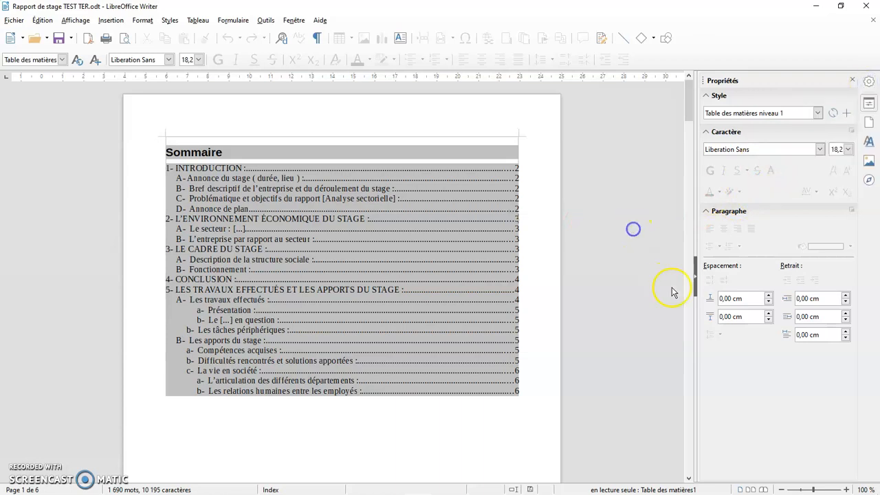
left_click(696, 291)
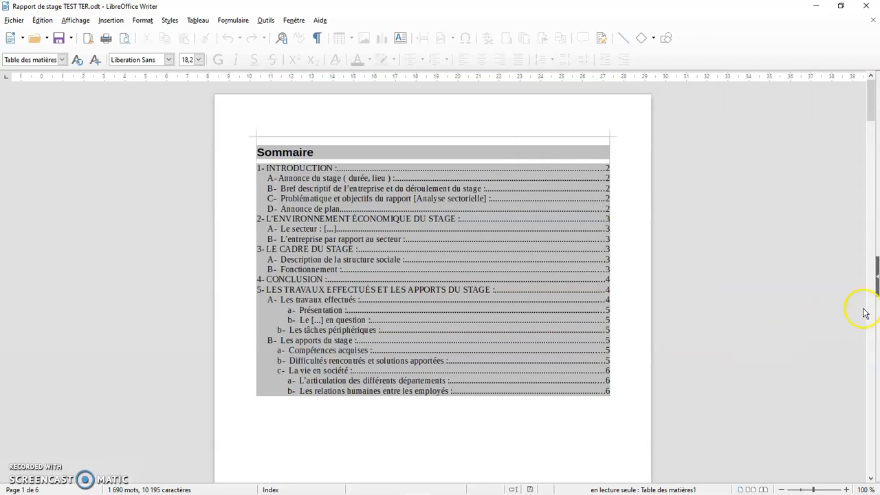
left_click(878, 292)
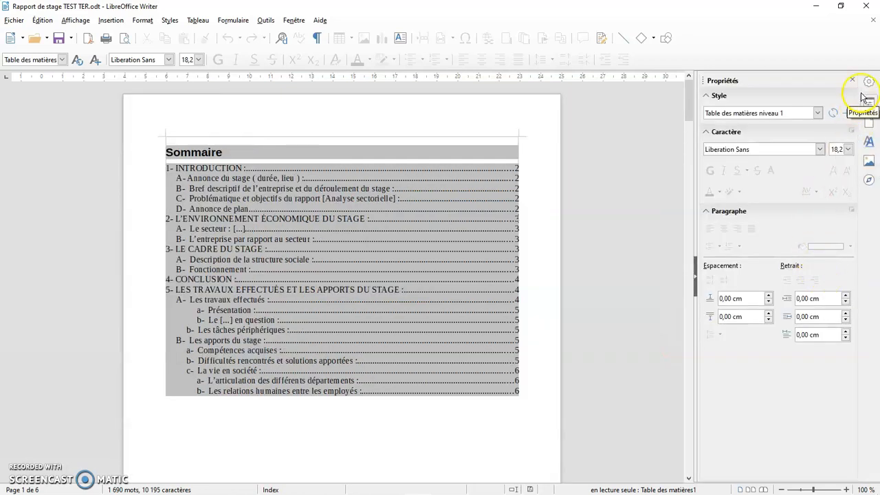
left_click(867, 82)
left_click(822, 97)
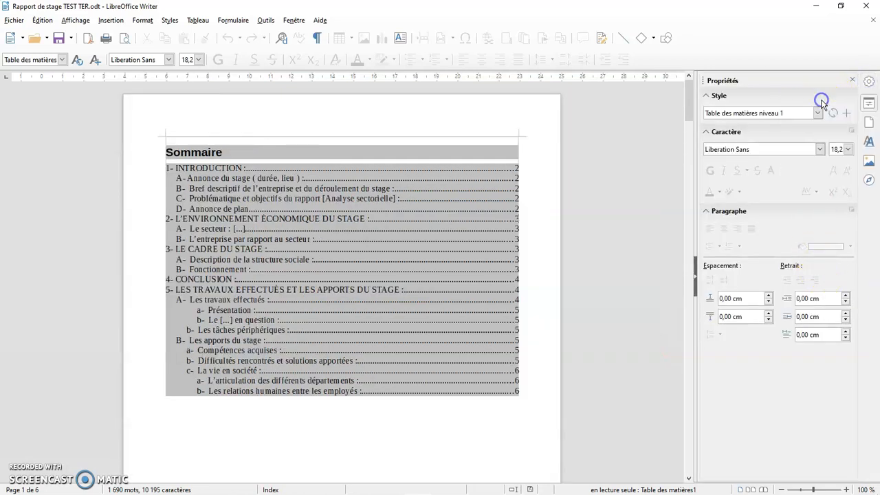
left_click(868, 83)
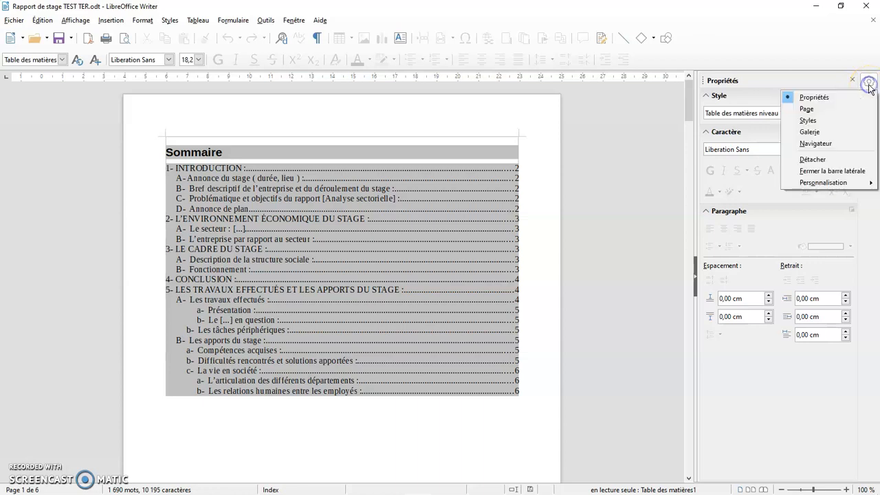
left_click(870, 83)
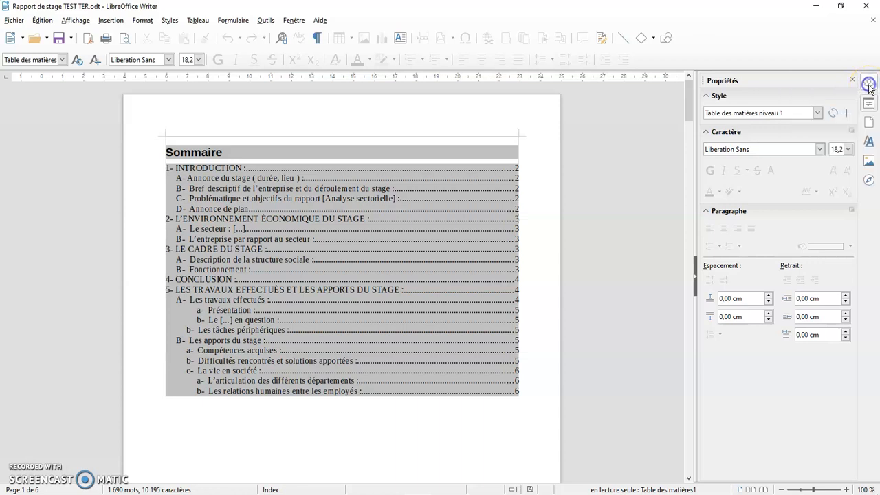
Display the page styles in the sidebar and check which one the Sommaire page and the introduction page use
left_click(869, 142)
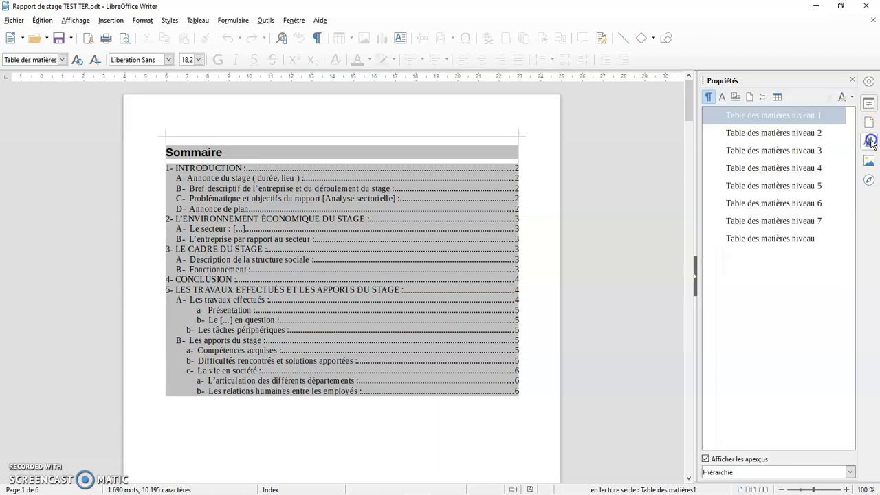
left_click(750, 99)
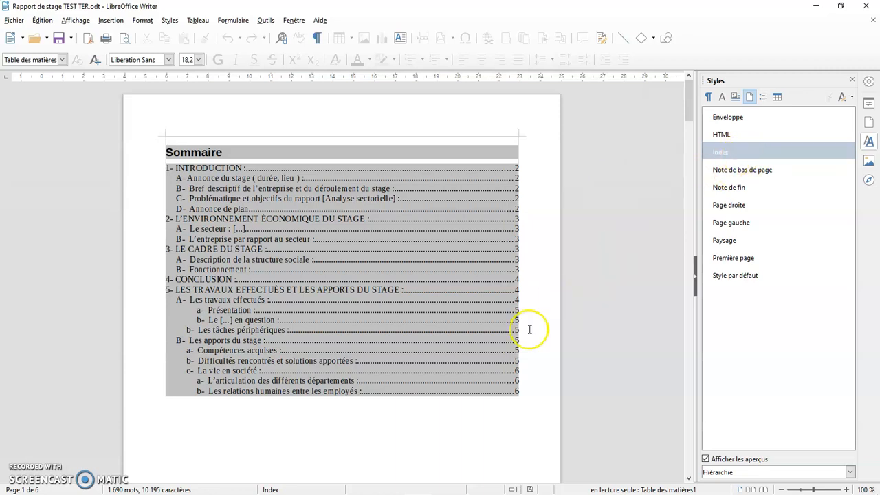
scroll(540, 348, "down", 2)
left_click(372, 365)
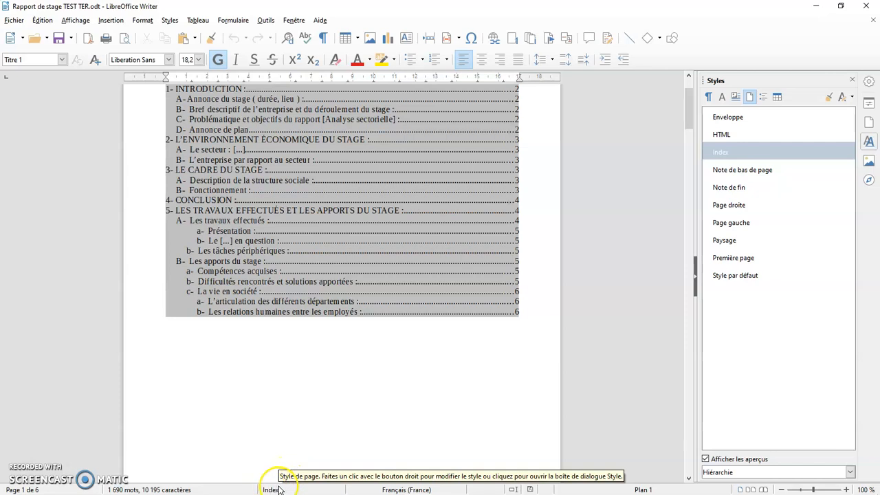
left_click(393, 397)
scroll(406, 385, "down", 10)
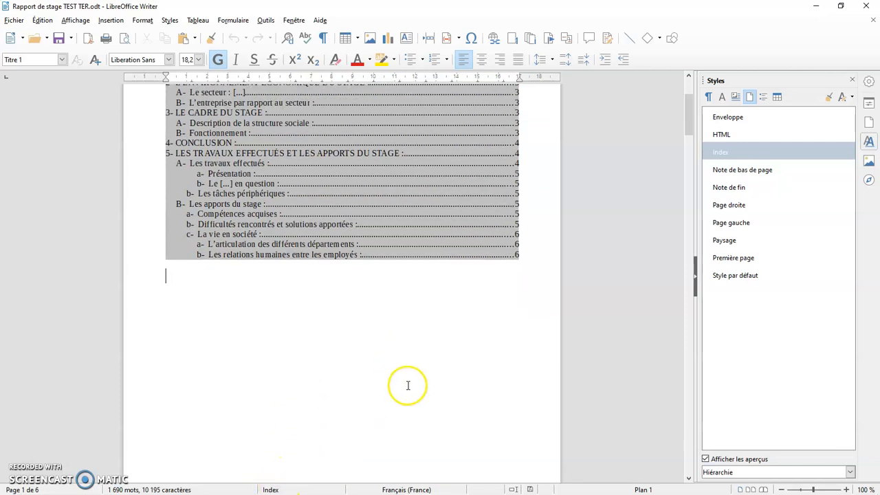
scroll(415, 375, "down", 5)
left_click(451, 254)
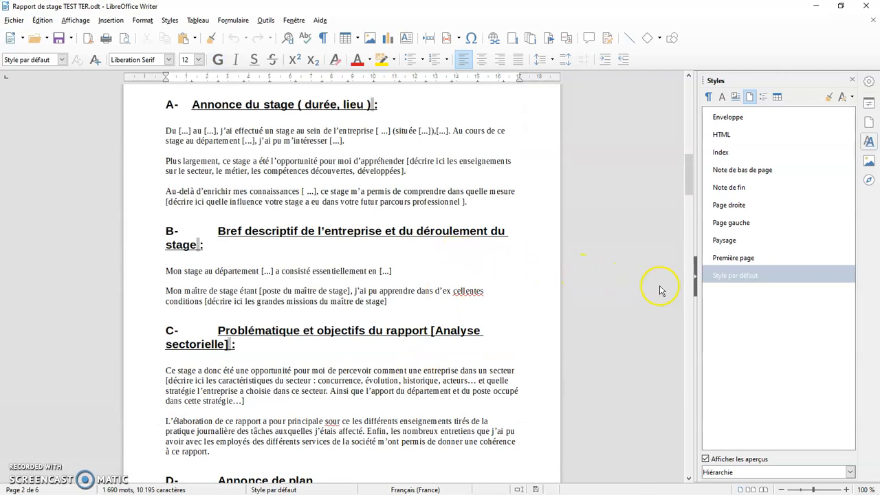
left_click(761, 276)
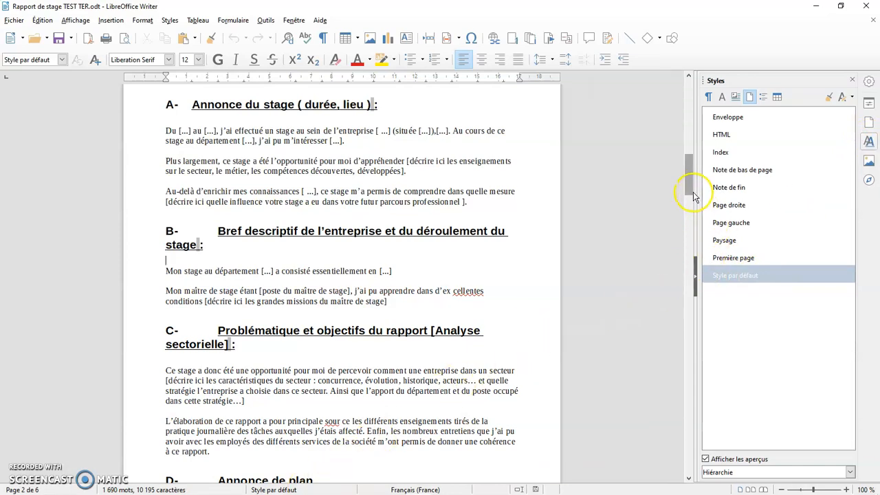
Delete the Sommaire table of contents from the first page
left_click_drag(690, 187, 689, 107)
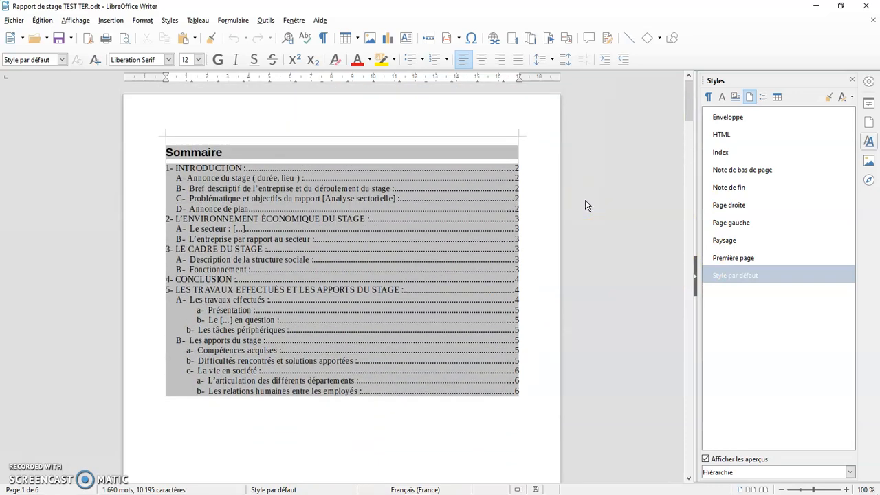
right_click(444, 256)
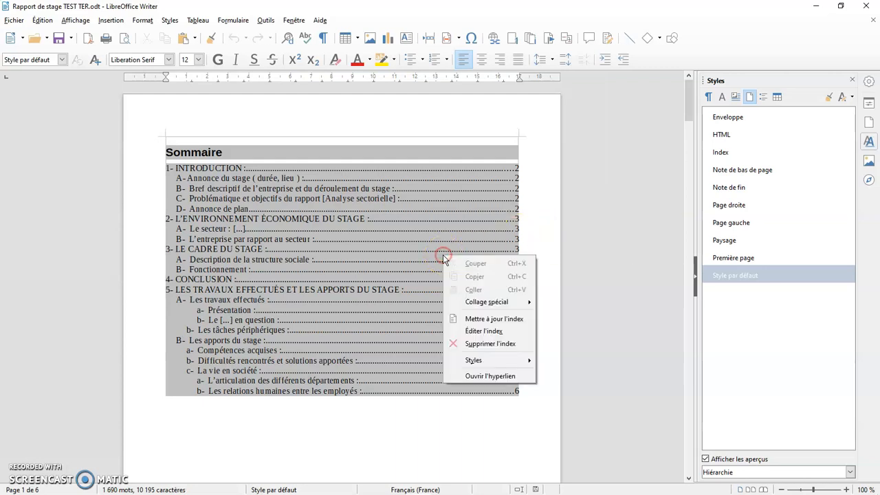
left_click(488, 341)
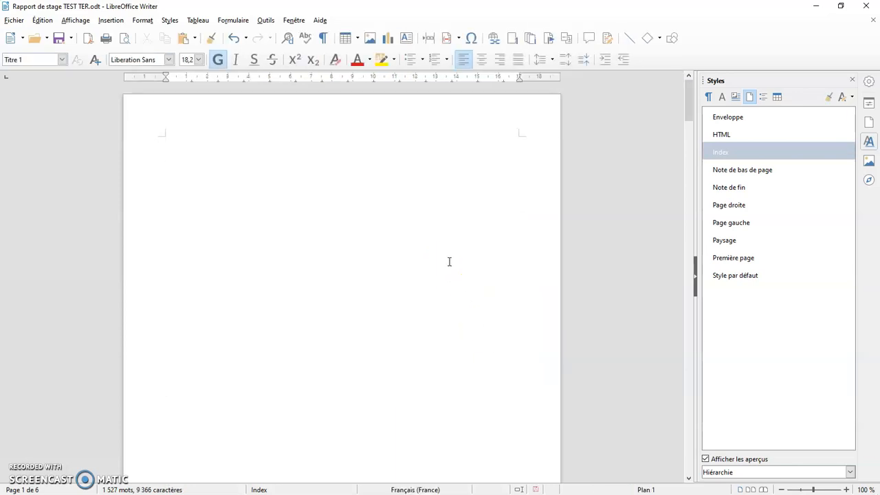
Insert a page break before the "INTRODUCTION" heading to add a blank page ahead of the report body
left_click(199, 149)
scroll(222, 186, "down", 7)
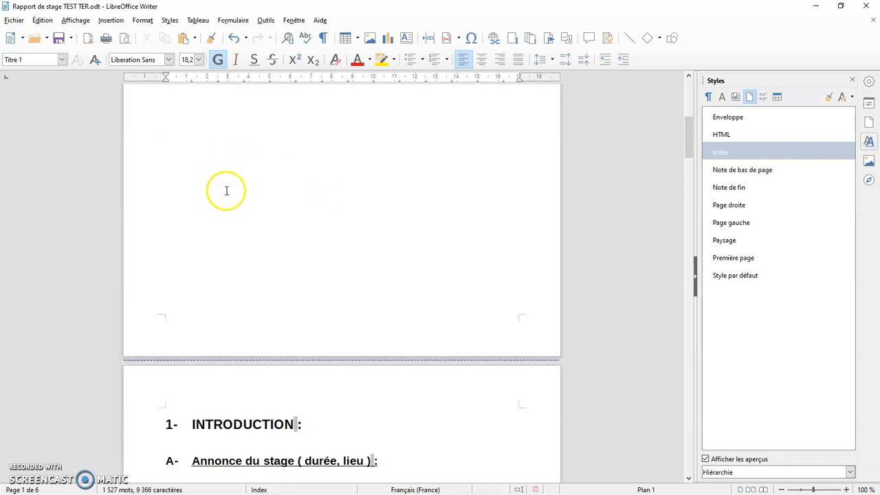
scroll(227, 191, "down", 1)
left_click(191, 261)
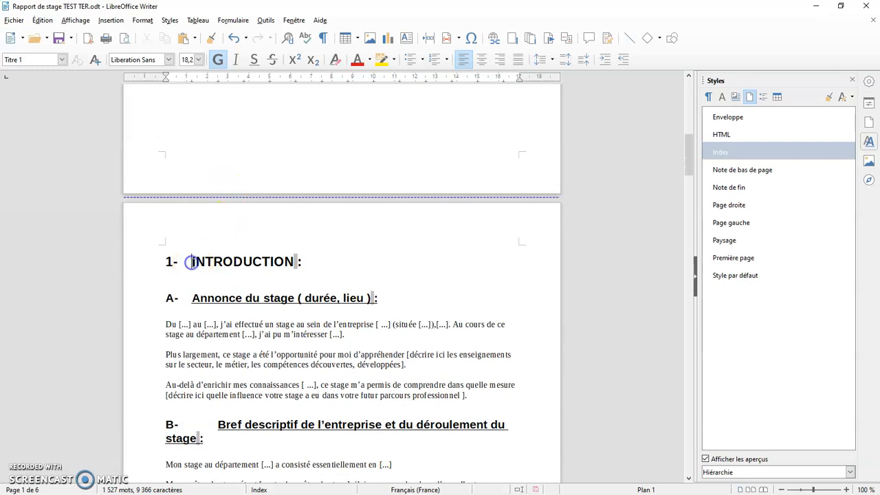
left_click(111, 19)
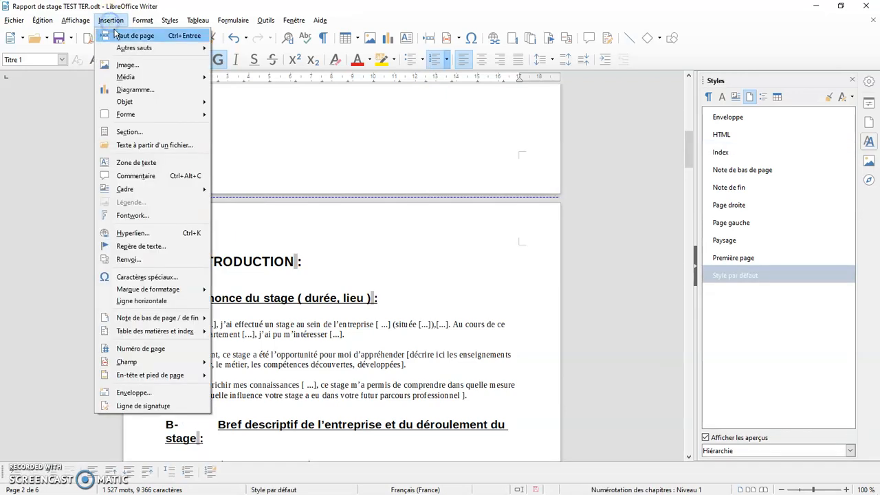
left_click(130, 36)
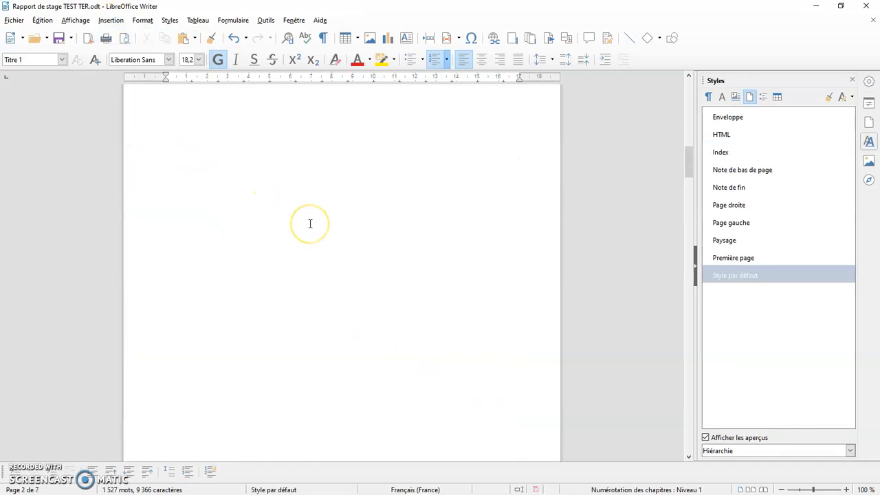
scroll(311, 223, "up", 10)
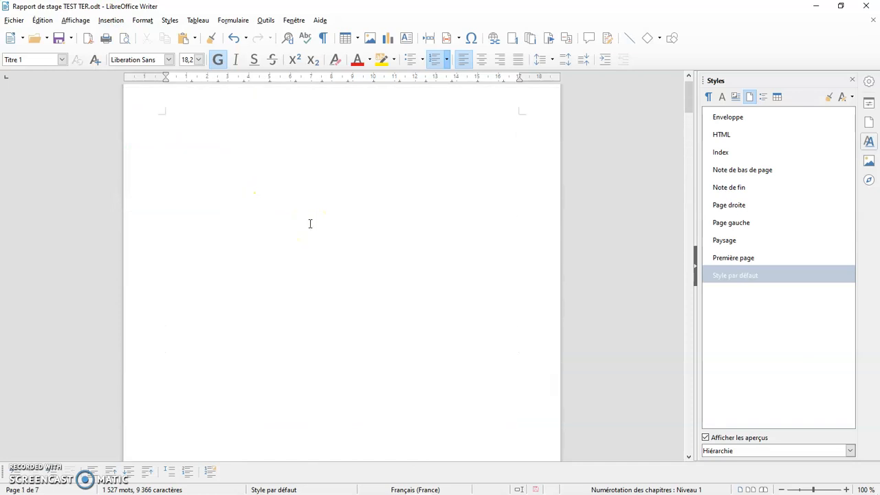
scroll(310, 224, "down", 10)
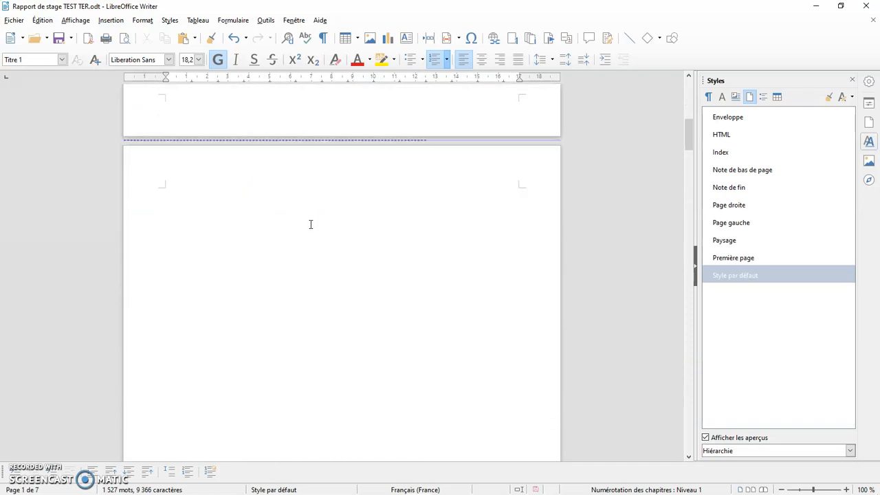
scroll(310, 226, "down", 10)
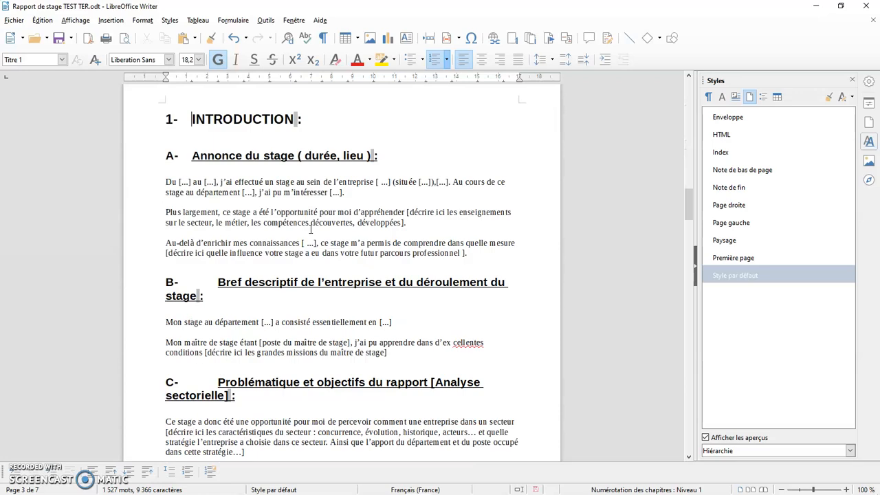
left_click(355, 280)
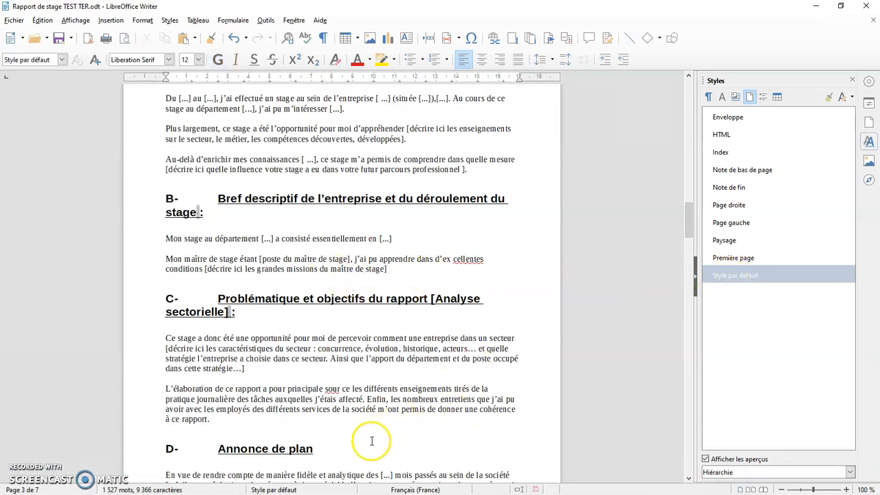
Apply the "Première page" page style to the blank first page, keeping the Styles list displayed
scroll(412, 233, "up", 7)
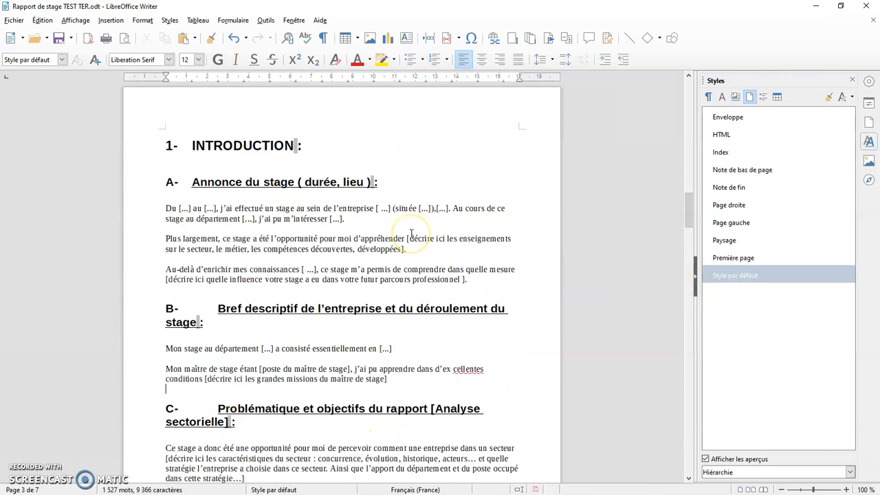
scroll(412, 233, "up", 20)
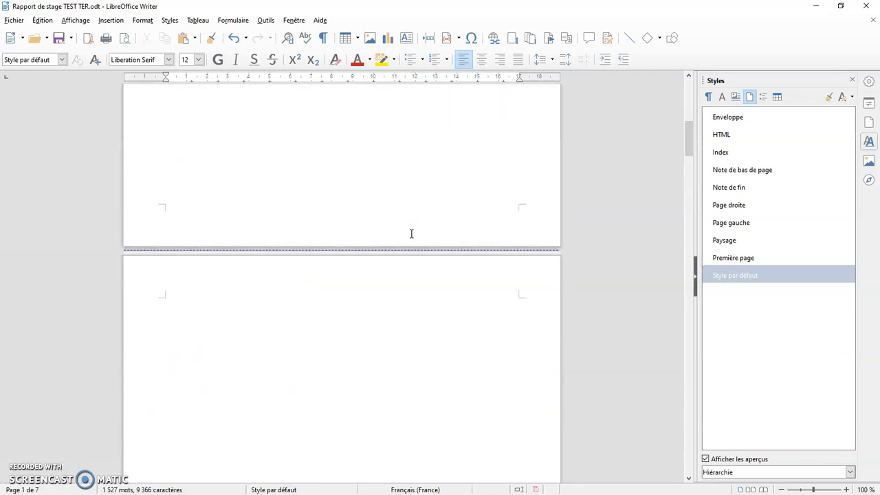
scroll(411, 234, "up", 10)
left_click(300, 171)
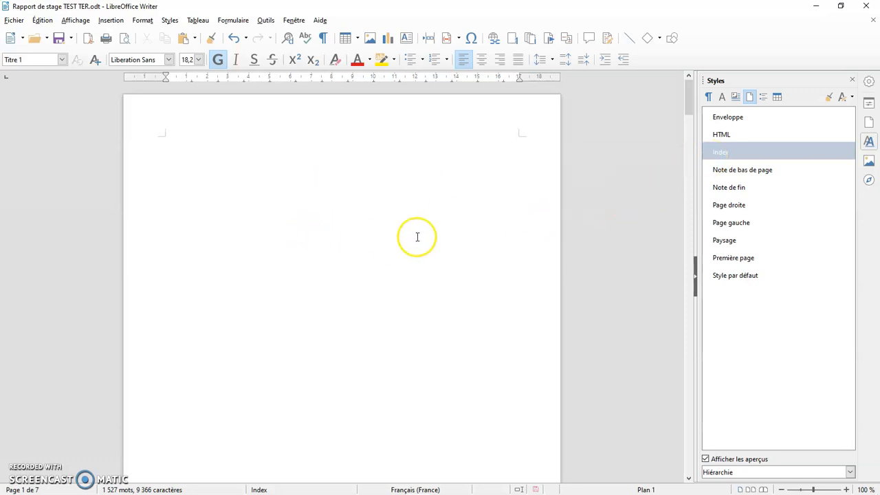
left_click(733, 258)
double_click(734, 260)
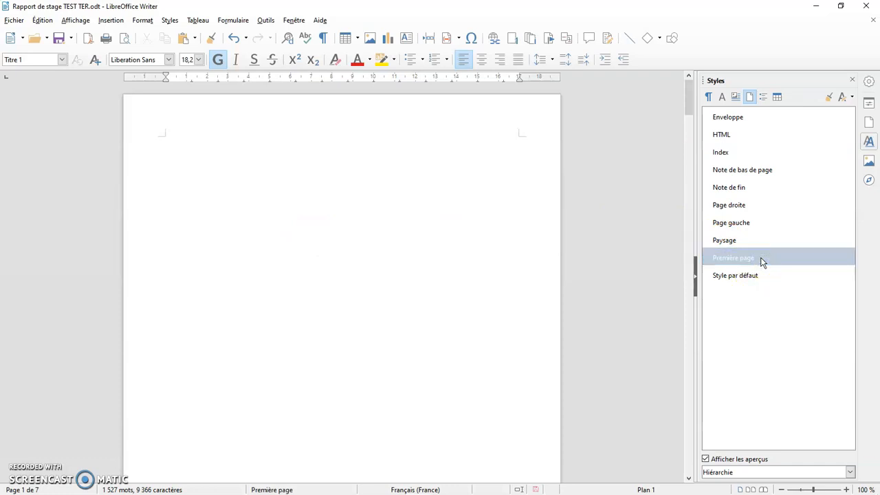
left_click(870, 82)
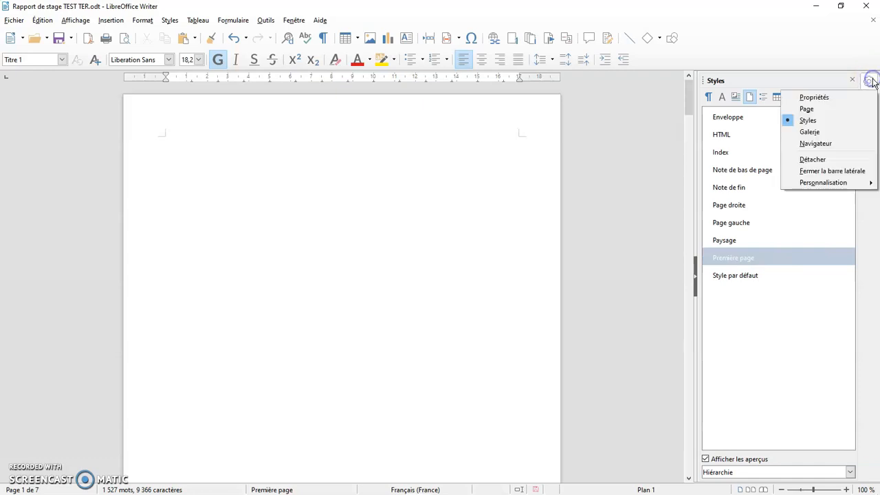
left_click(822, 122)
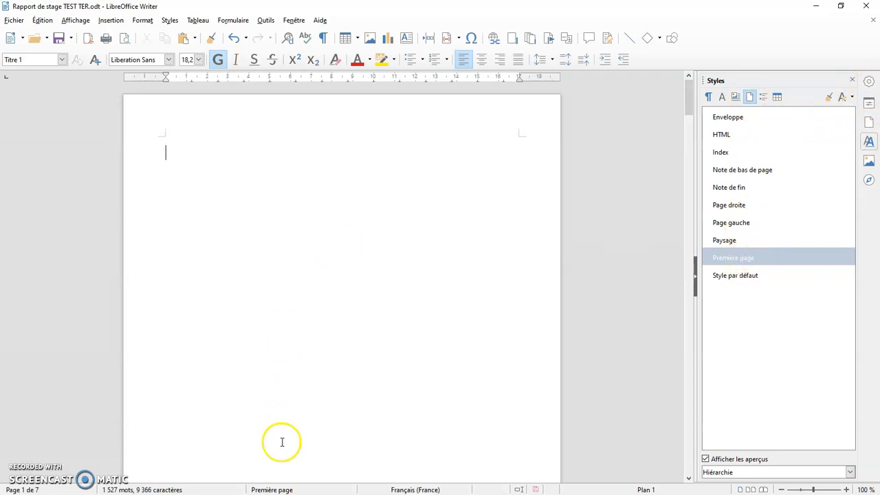
Apply the "Index" page style to the blank second page
left_click(315, 317)
scroll(317, 299, "down", 5)
scroll(321, 302, "down", 5)
left_click(313, 283)
scroll(310, 268, "up", 1)
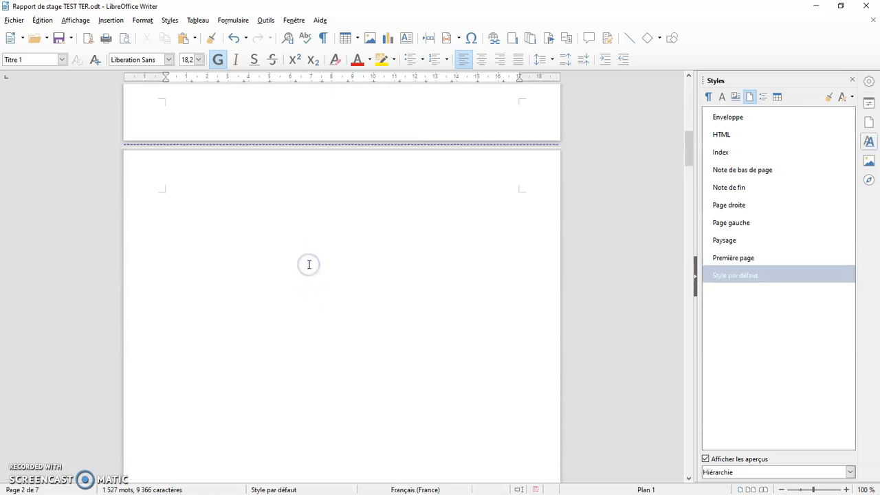
left_click(720, 154)
double_click(720, 155)
Check the page styles assigned to the first and second pages
left_click(329, 295)
scroll(329, 295, "up", 10)
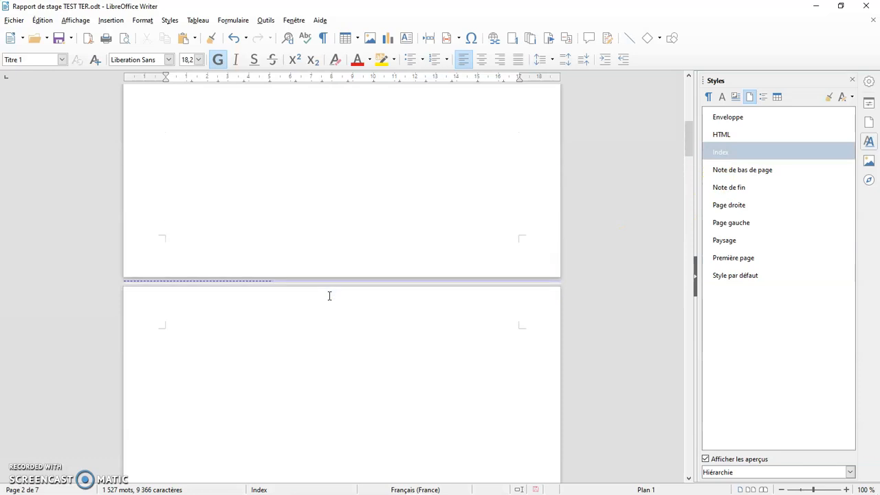
left_click(344, 261)
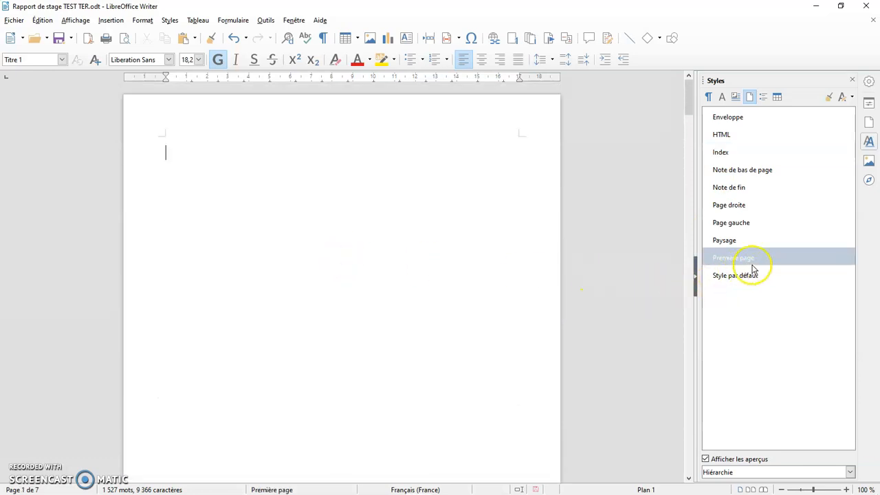
scroll(296, 256, "down", 10)
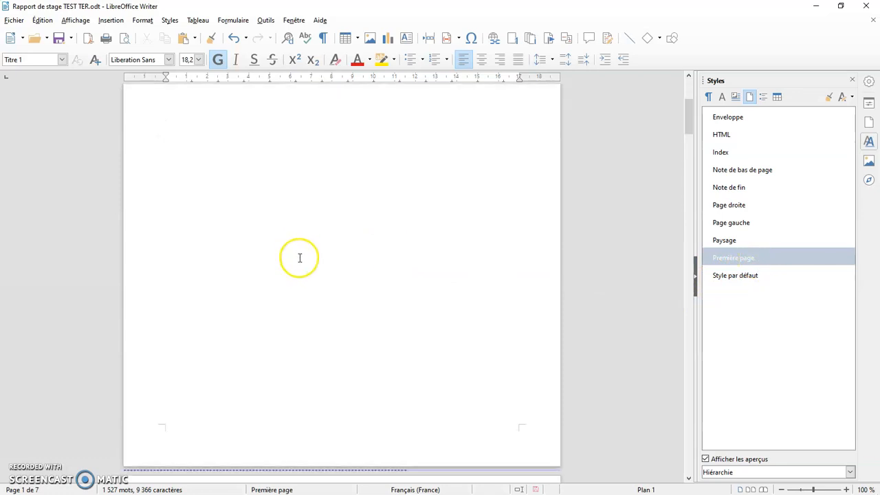
left_click(301, 259)
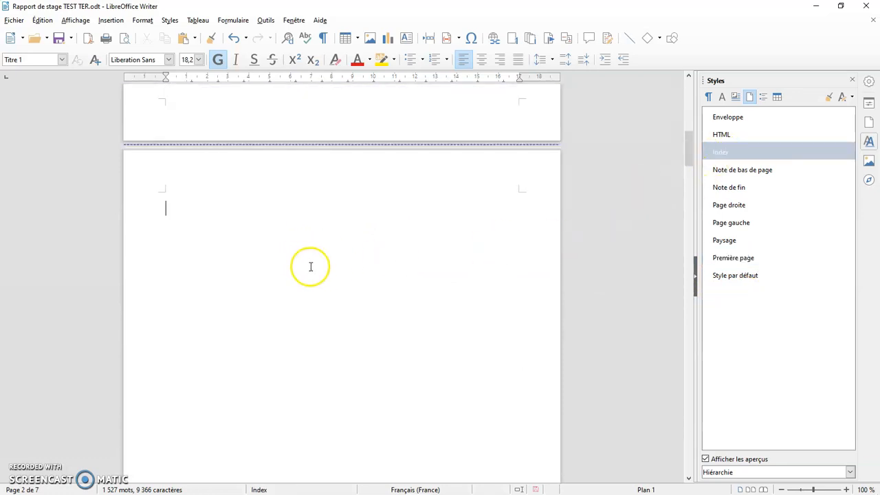
Check the page style assigned to the page that starts with the "INTRODUCTION" heading
scroll(312, 275, "down", 7)
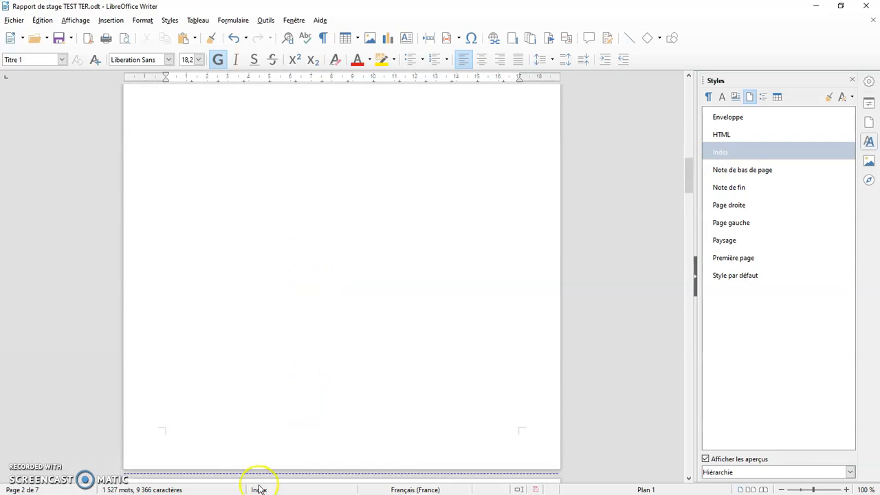
scroll(347, 304, "down", 10)
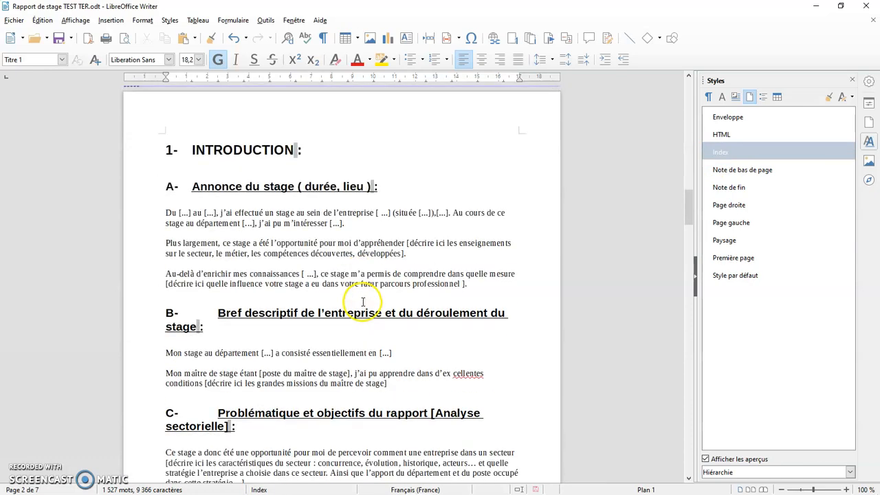
left_click(368, 269)
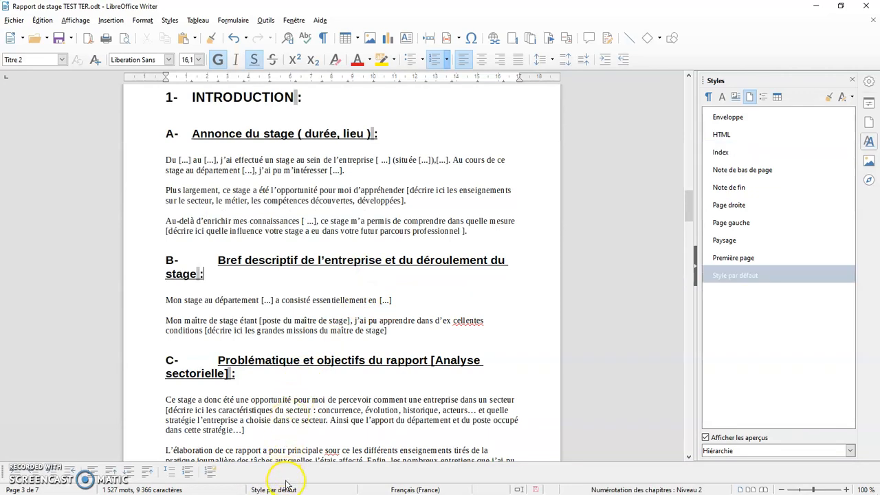
Format the empty line on the blank first page as centred, underlined text at 80 pt
scroll(361, 272, "up", 20)
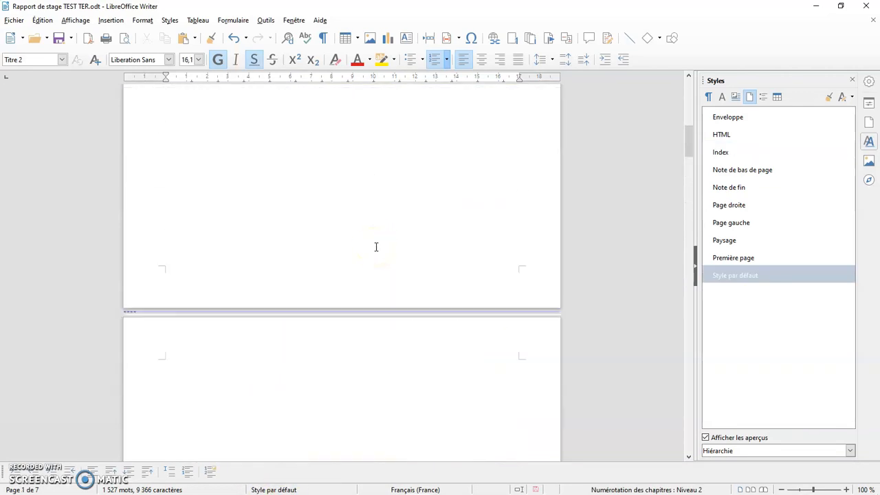
left_click(337, 201)
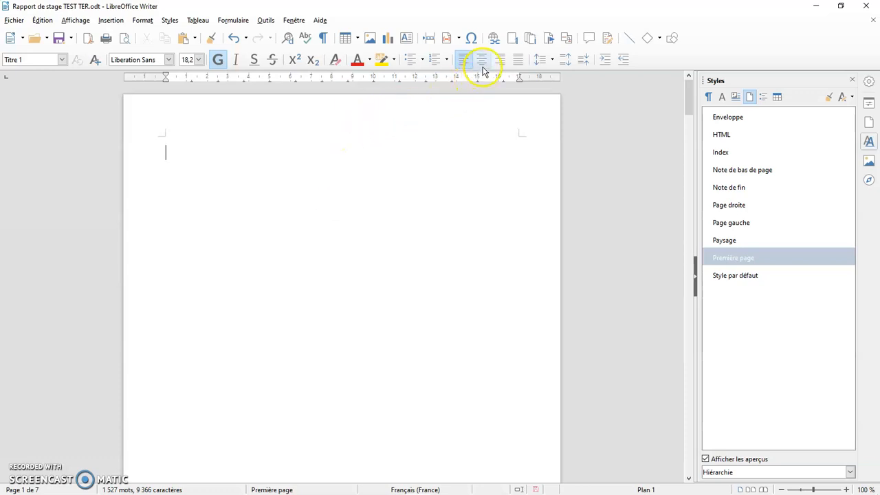
left_click(255, 60)
left_click(203, 65)
scroll(183, 148, "down", 6)
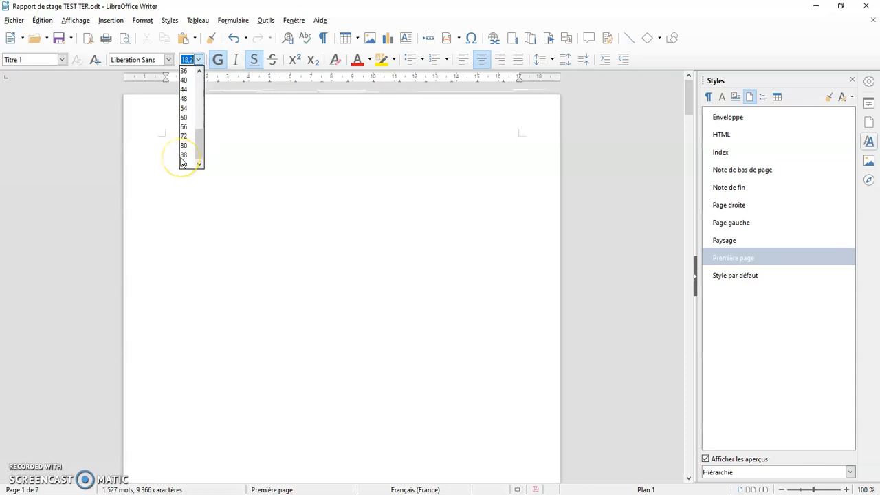
left_click(184, 146)
Enter the title "Page de garde" on the first page and add three line breaks after it
type("PAge ")
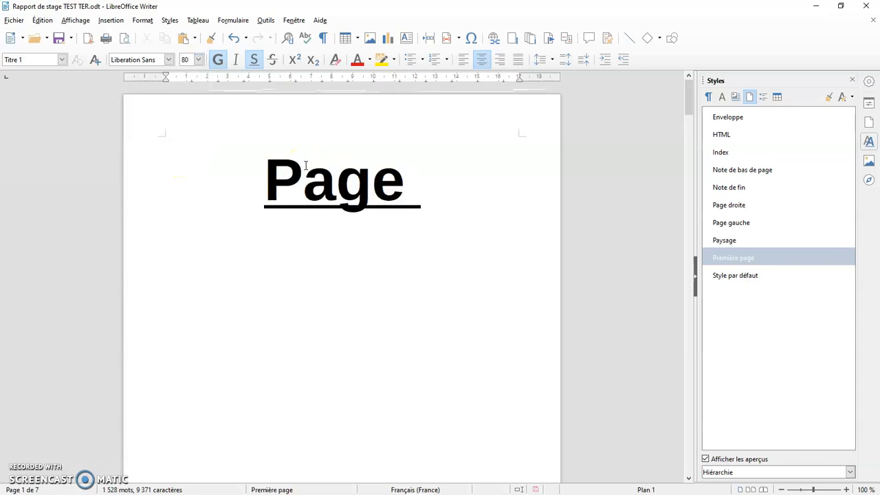
type("de garde")
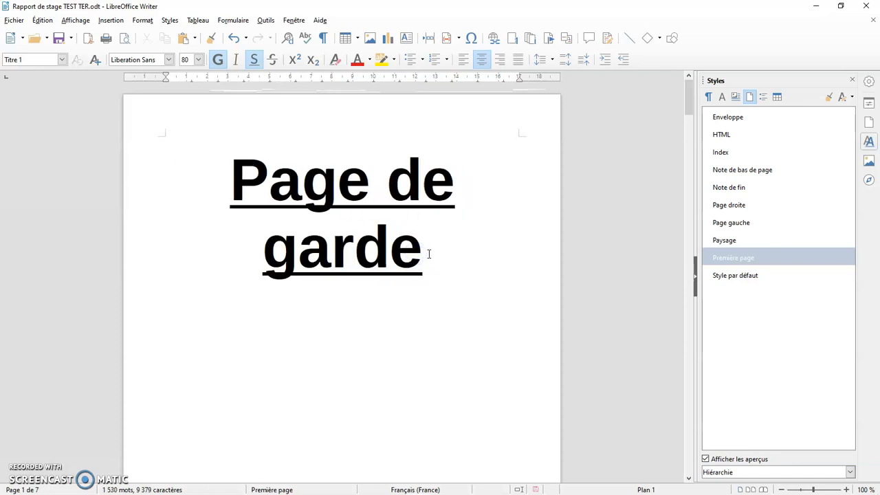
key("Return")
key("Return")
key("Return")
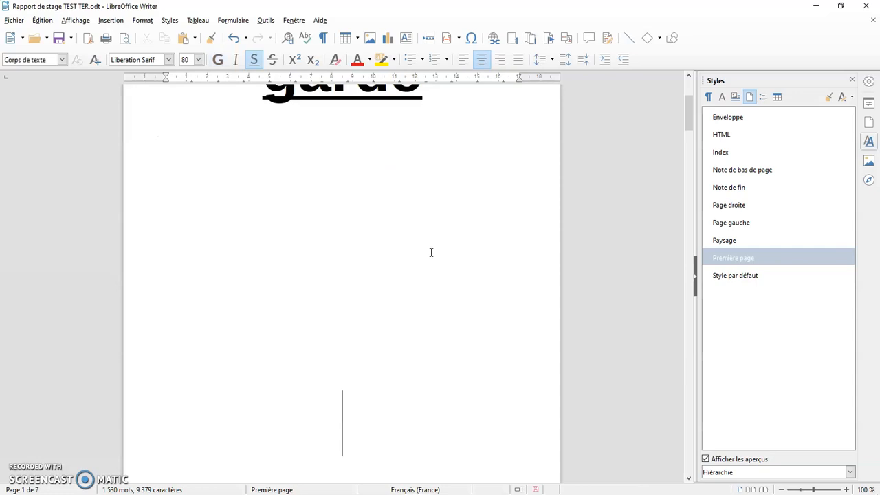
scroll(431, 252, "down", 15)
scroll(433, 251, "down", 6)
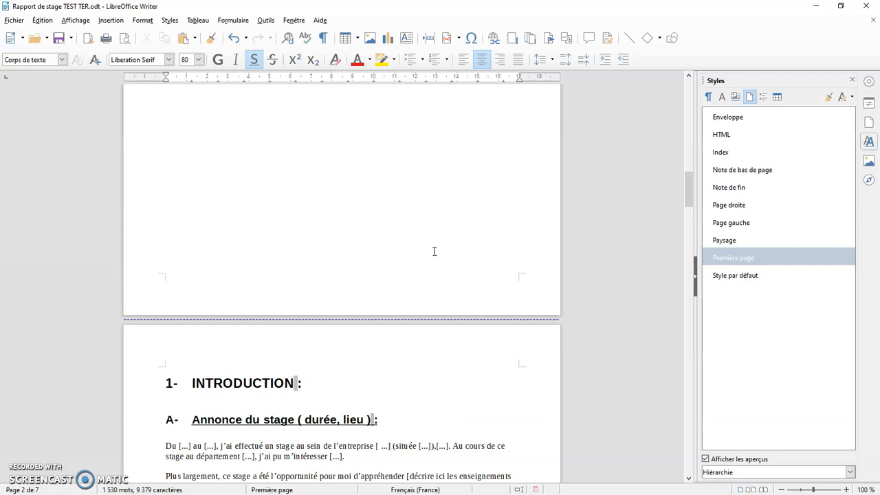
scroll(434, 251, "up", 20)
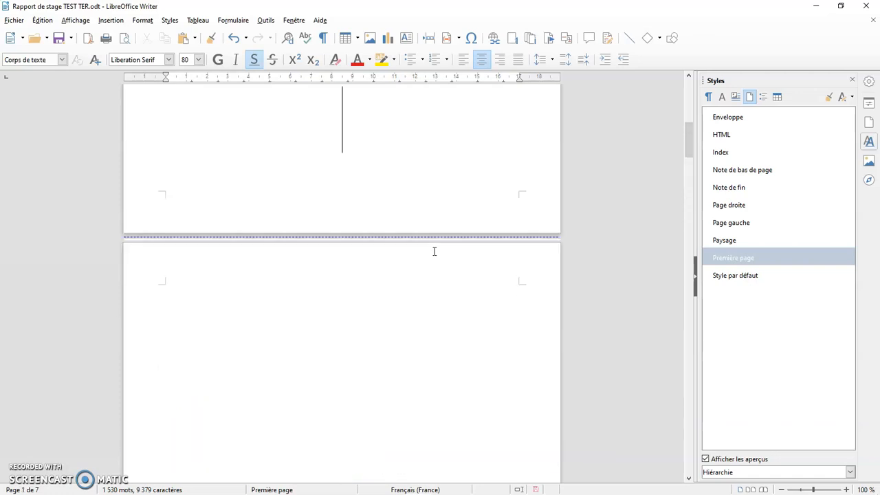
scroll(434, 251, "up", 8)
left_click(434, 251)
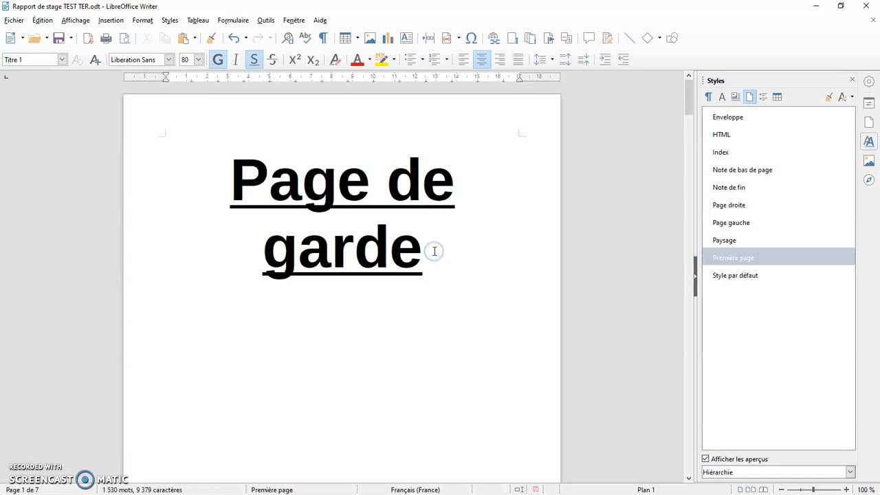
Insert a table of contents titled "Sommaire" for the entire document on the blank second page
scroll(434, 251, "down", 10)
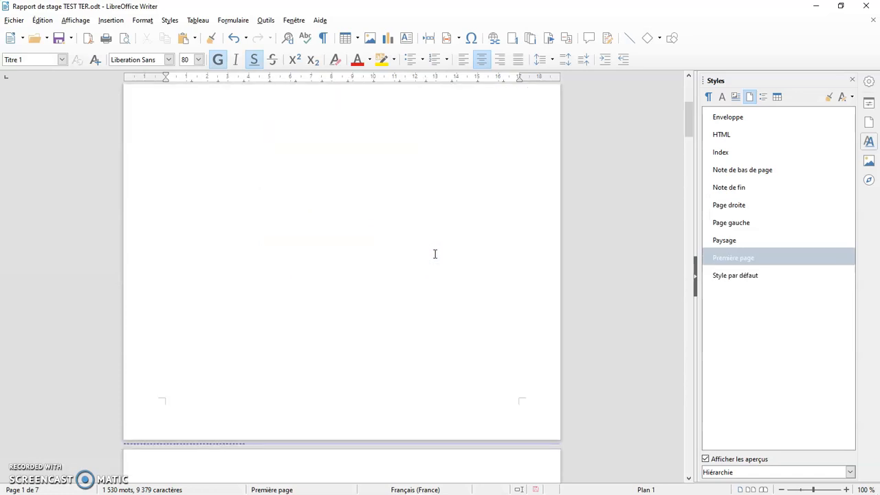
left_click(279, 269)
left_click(216, 254)
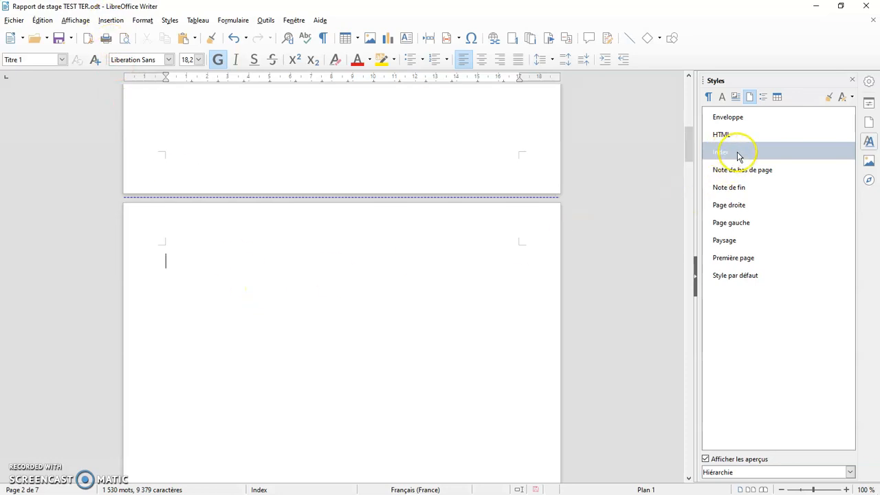
left_click(111, 20)
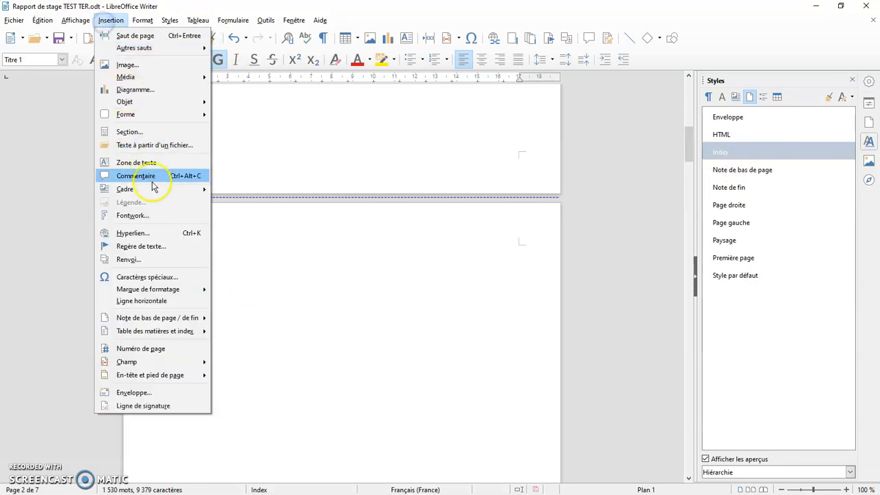
mouse_move(165, 336)
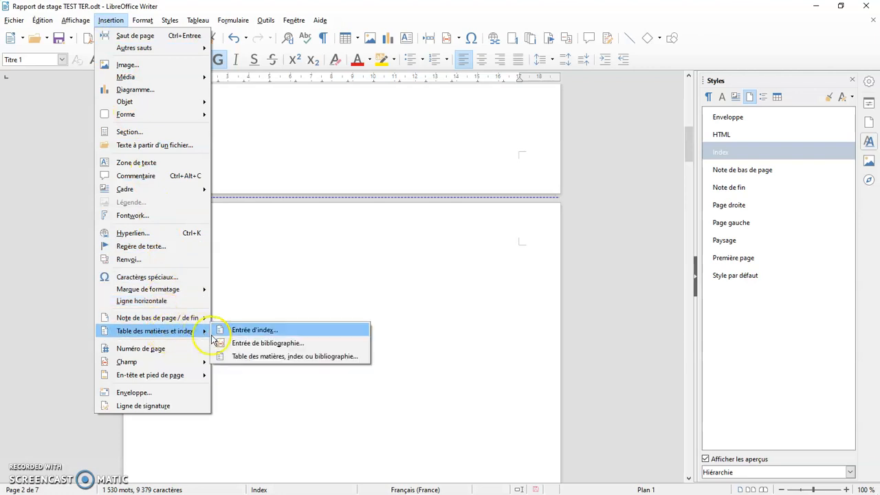
left_click(290, 356)
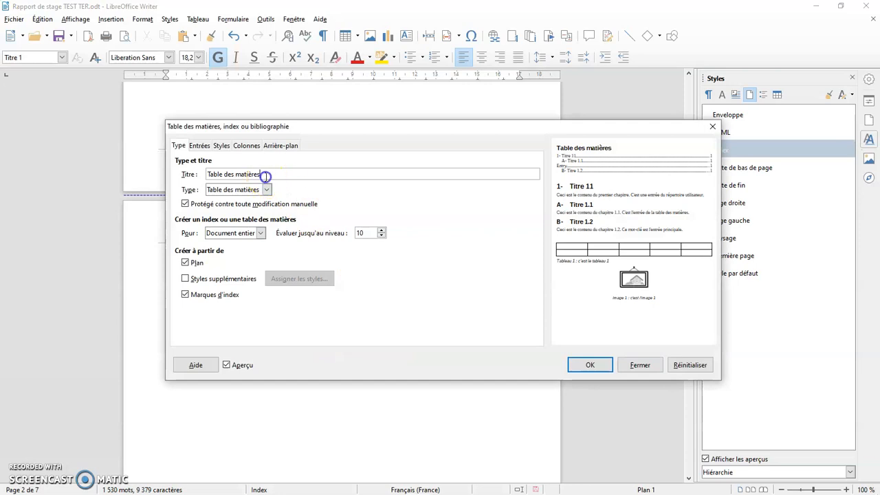
type("Som")
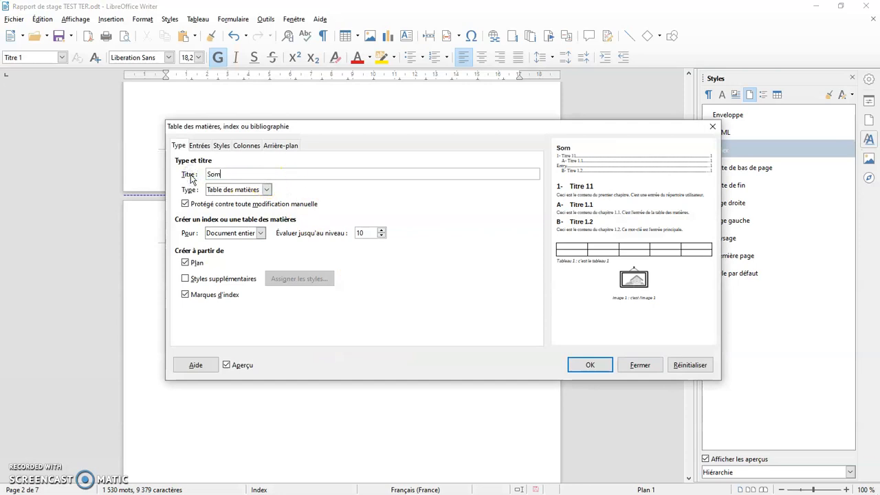
left_click(590, 364)
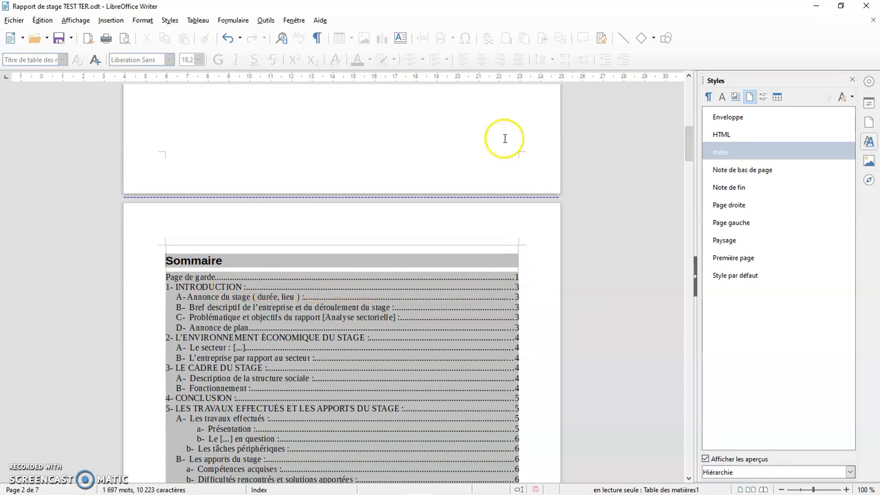
Apply the "Style par défaut" paragraph style to the "Page de garde" title on the first page
scroll(505, 139, "up", 18)
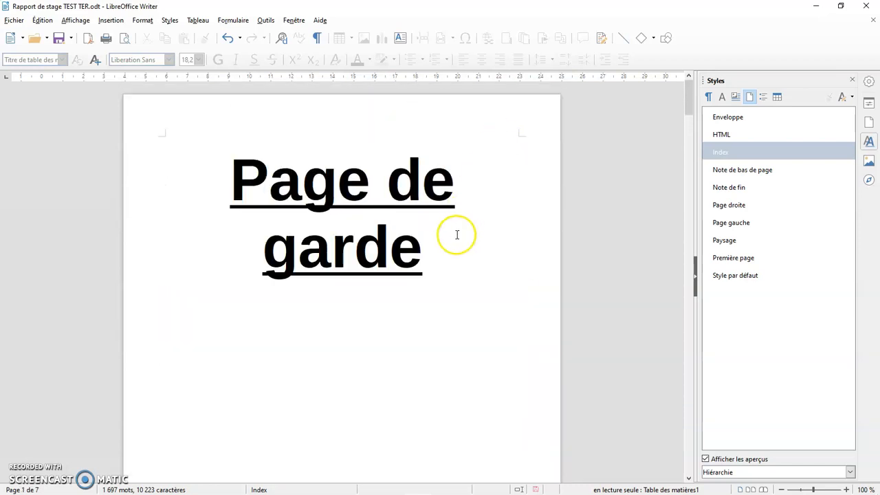
left_click_drag(417, 254, 237, 182)
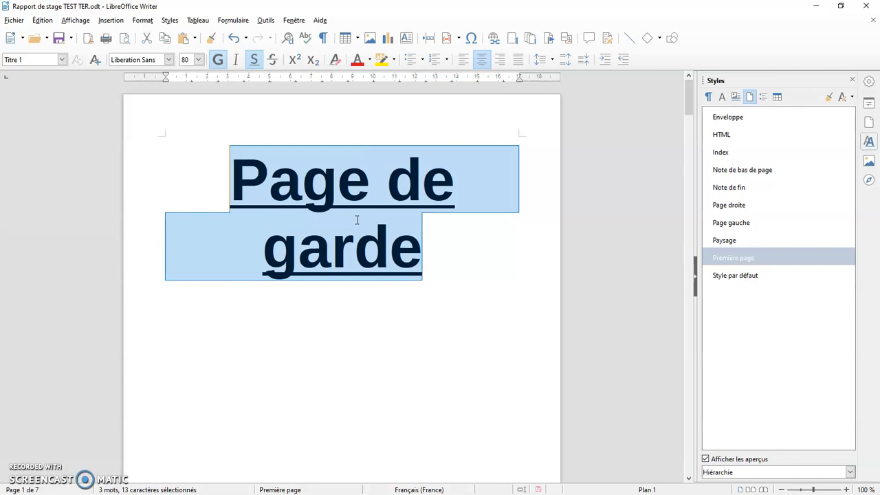
left_click(724, 100)
scroll(762, 181, "up", 3)
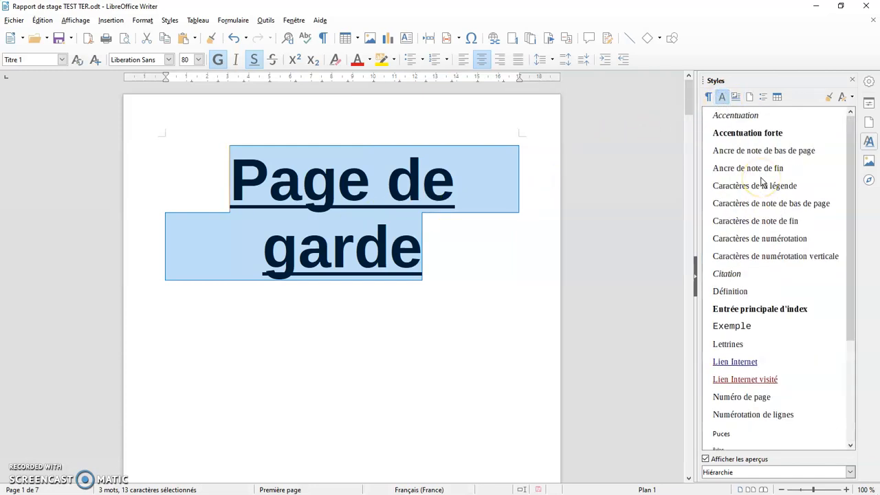
left_click(708, 97)
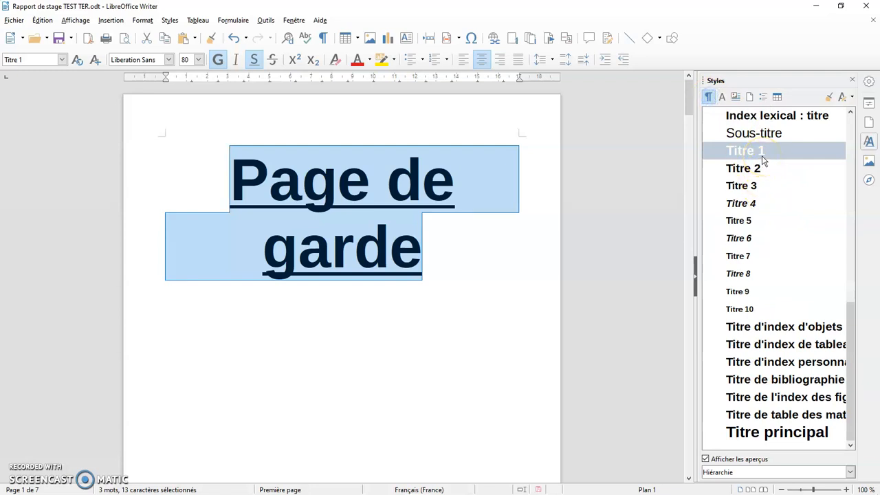
left_click_drag(848, 310, 855, 131)
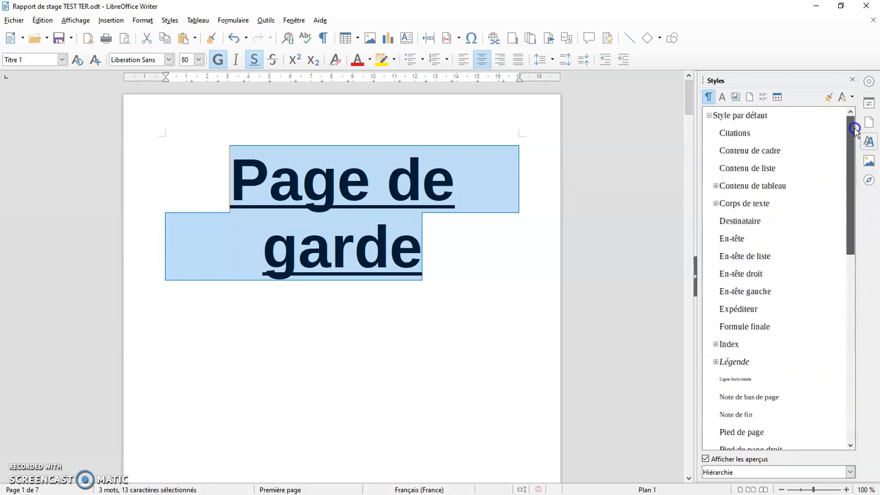
double_click(754, 117)
left_click(321, 199)
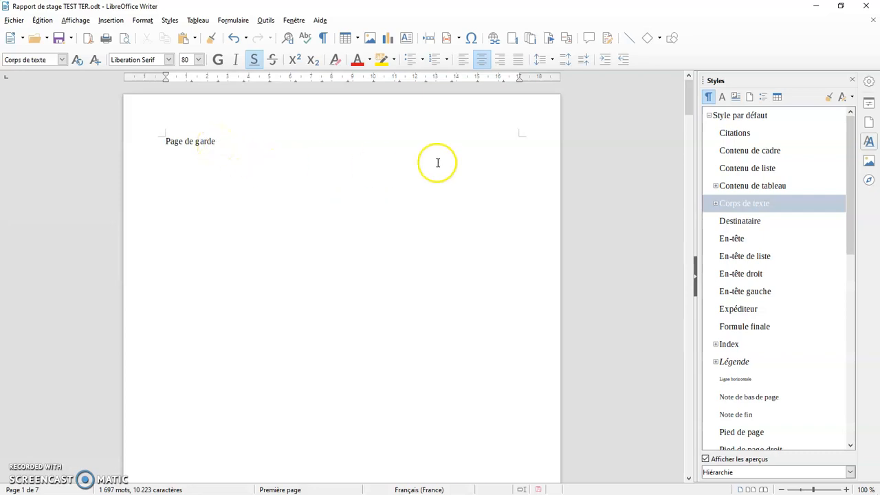
left_click(733, 120)
left_click_drag(147, 136, 259, 135)
double_click(727, 122)
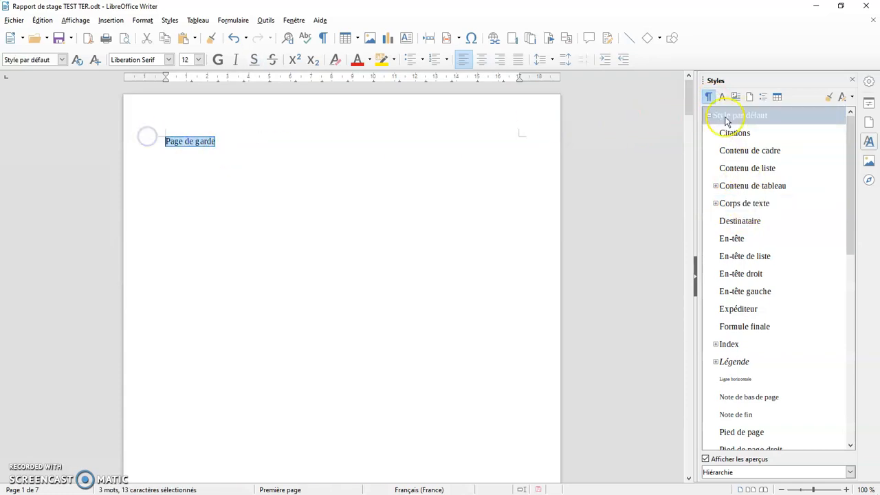
left_click(401, 234)
Update the "Sommaire" table of contents on the second page
scroll(401, 232, "down", 8)
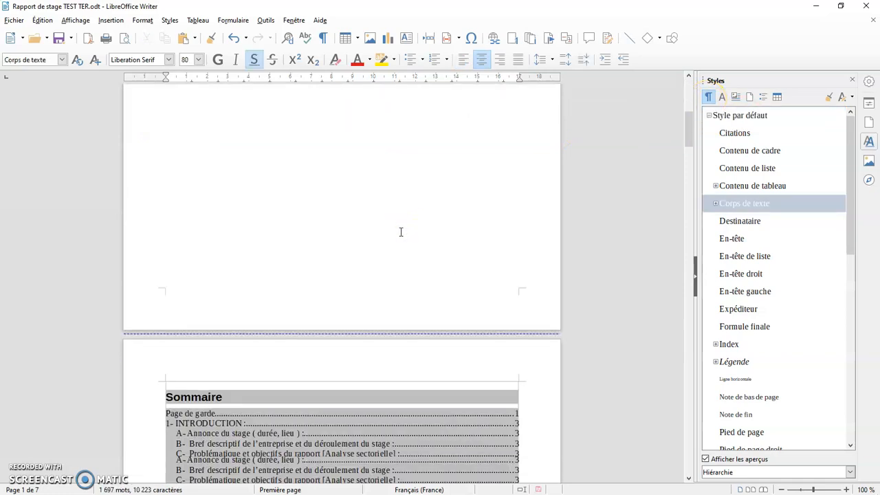
scroll(401, 232, "down", 7)
right_click(401, 236)
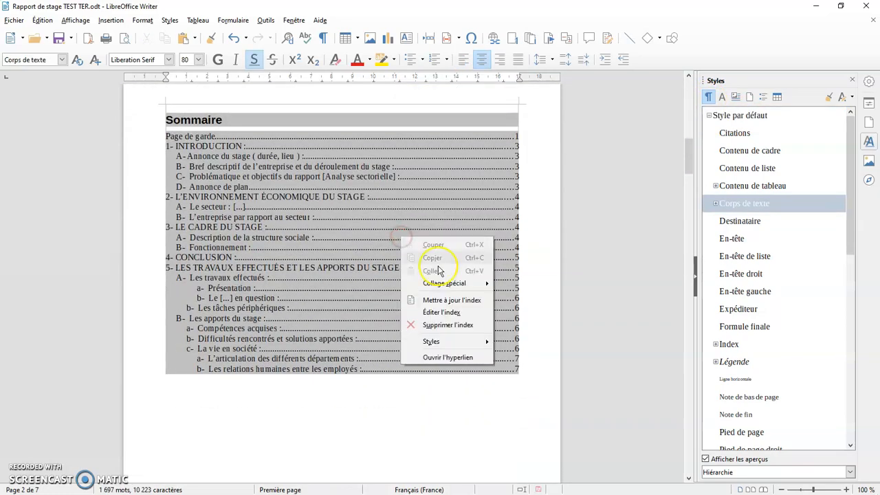
left_click(452, 300)
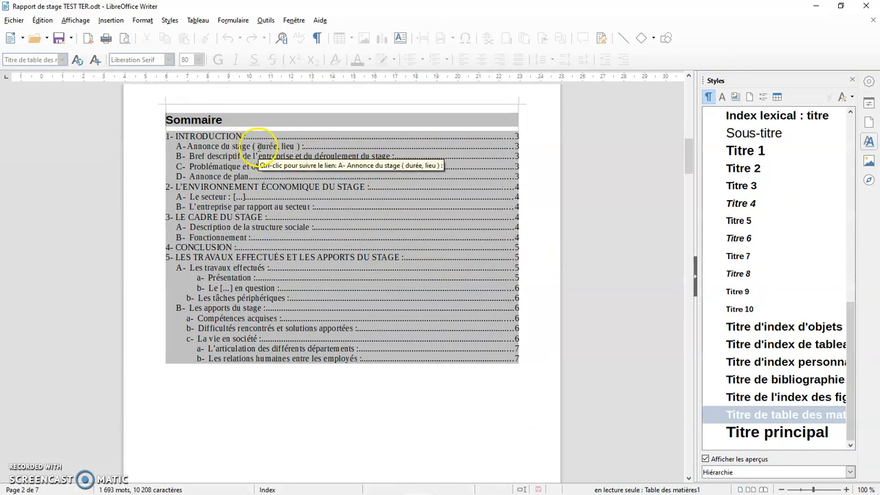
Format the "Page de garde" title on the first page as centred, bold, underlined text at 80 pt
scroll(259, 145, "up", 10)
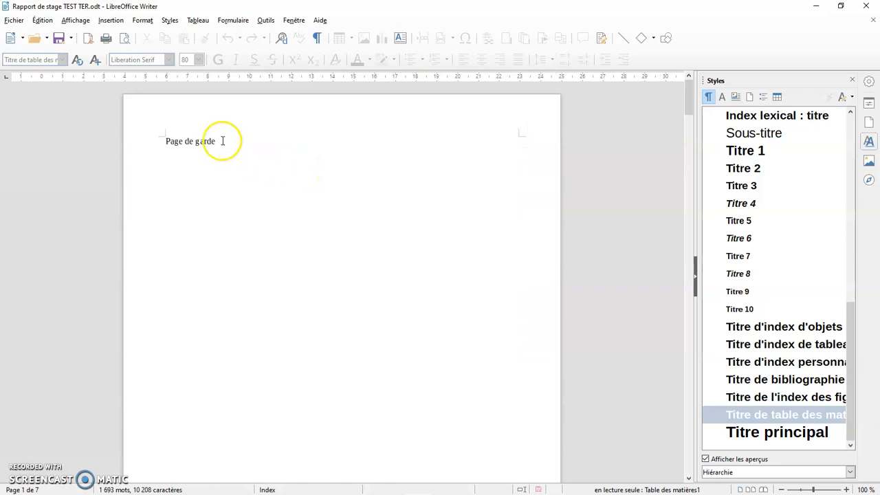
left_click_drag(222, 141, 157, 135)
left_click(481, 60)
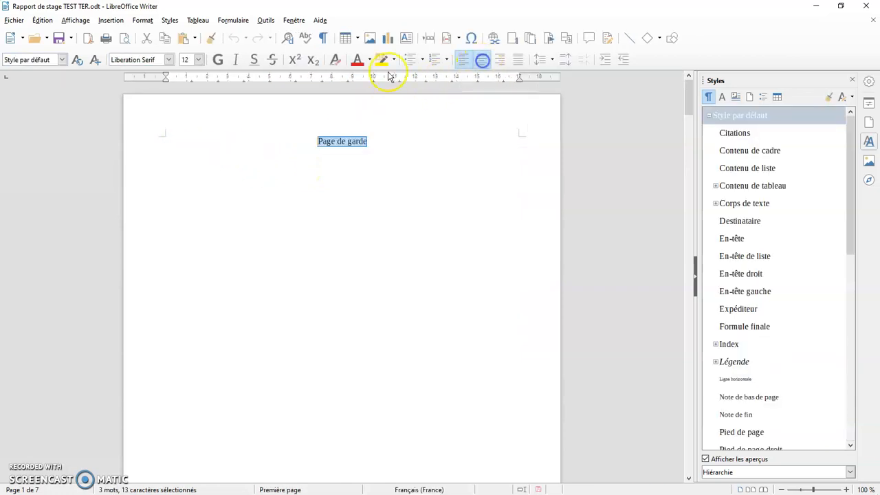
left_click(220, 59)
left_click(254, 59)
left_click(198, 59)
left_click(199, 157)
scroll(197, 157, "down", 2)
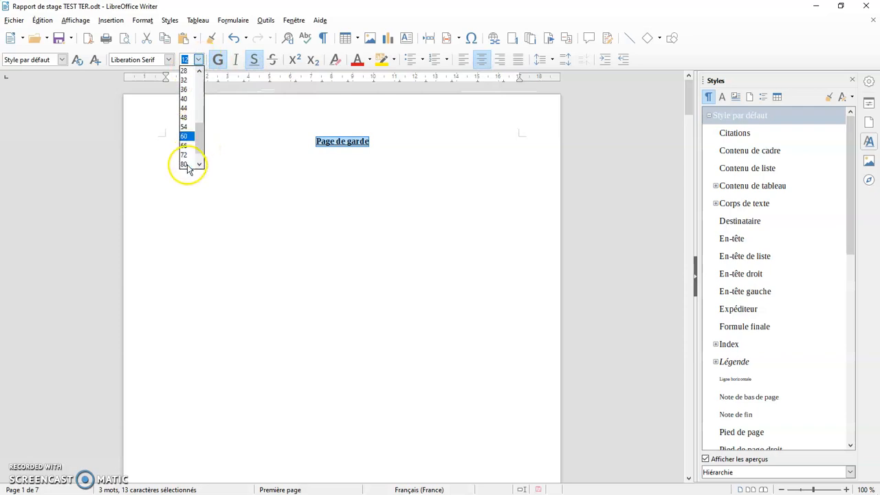
left_click(188, 165)
key("Down")
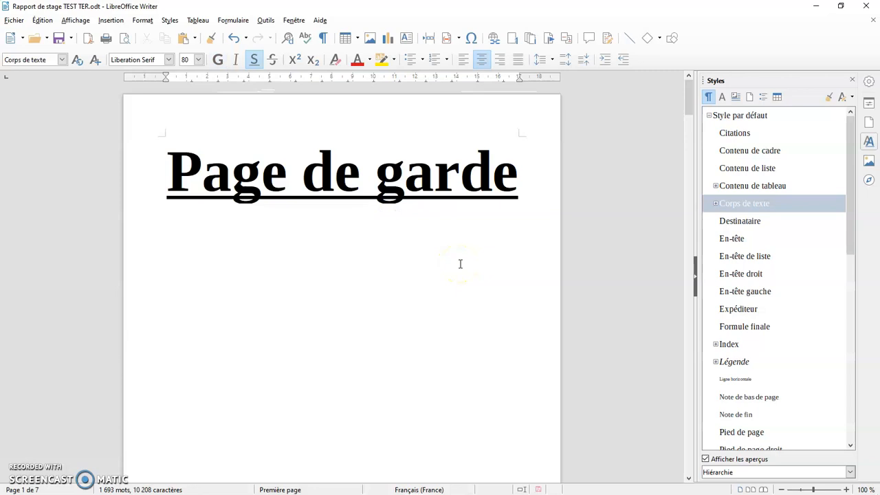
Examine the entries and page numbers in the "Sommaire" table of contents
scroll(461, 264, "down", 10)
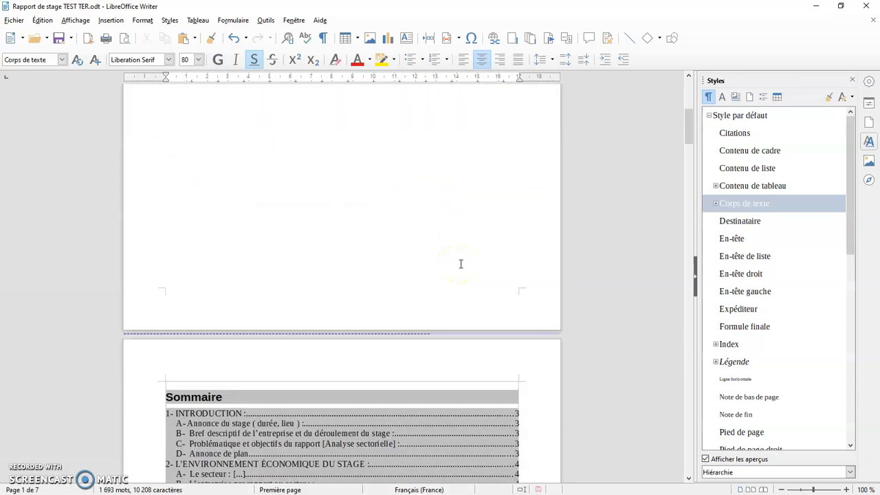
scroll(461, 264, "down", 4)
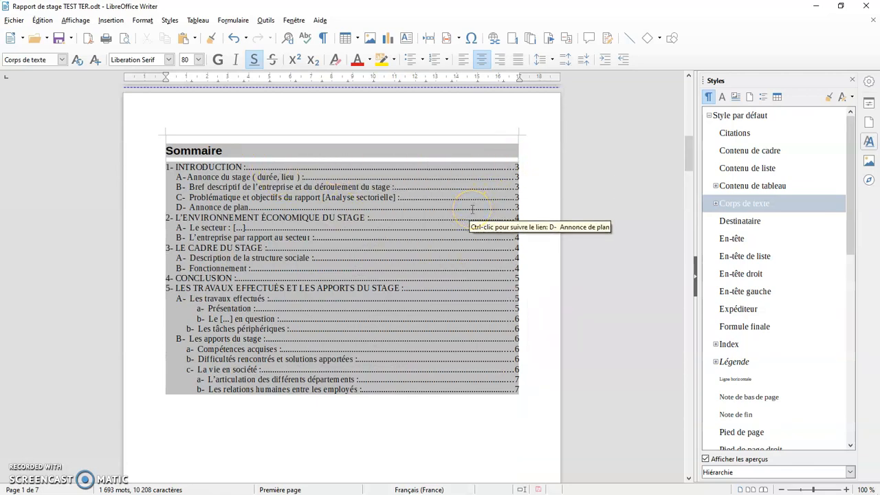
Set the page break before the "INTRODUCTION" heading to use the "Style par défaut" page style and restart page numbering at 1
scroll(472, 210, "down", 20)
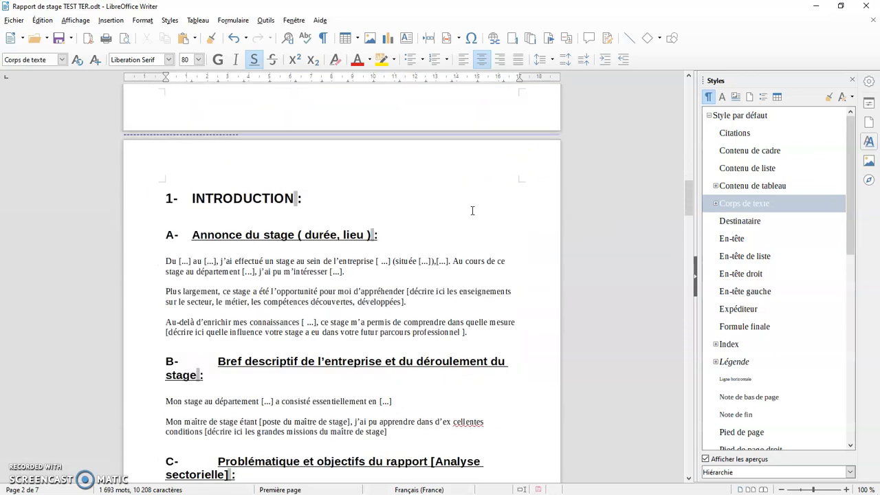
scroll(473, 211, "down", 2)
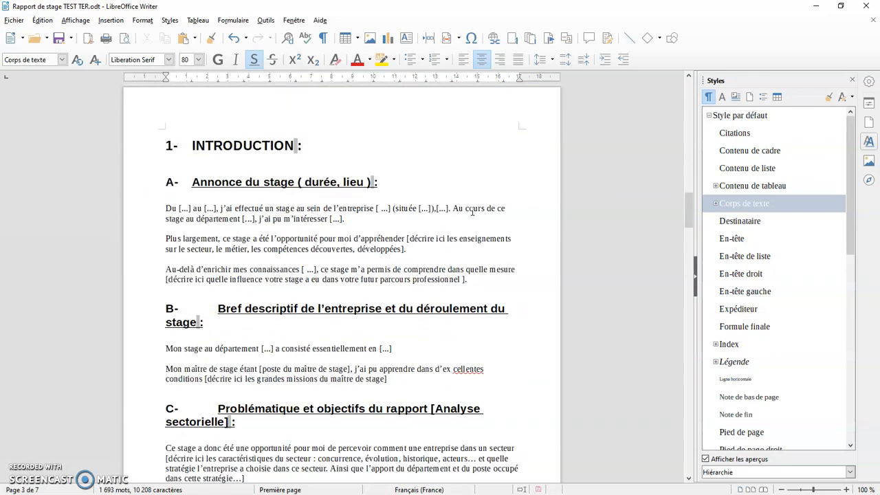
right_click(234, 143)
left_click(231, 167)
right_click(230, 147)
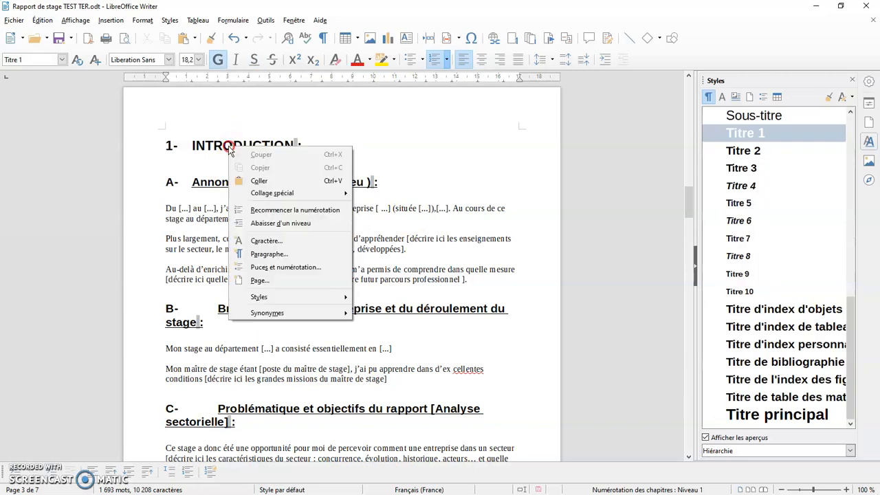
left_click(285, 254)
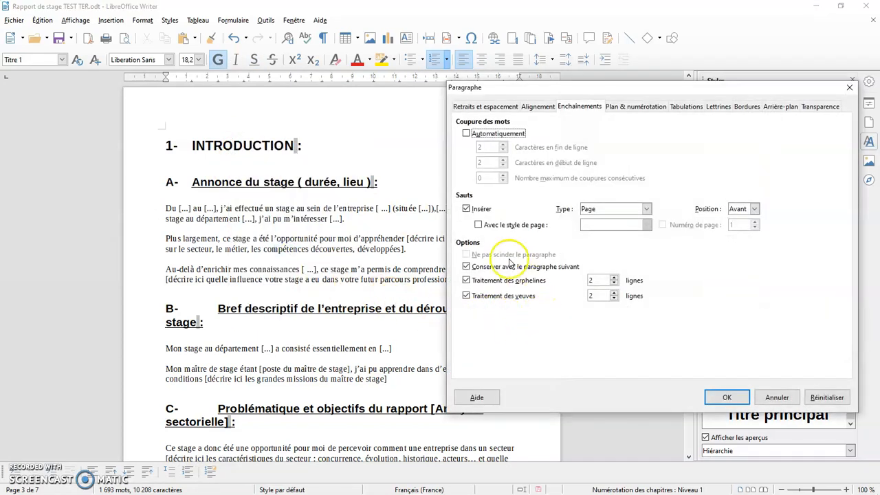
left_click(479, 225)
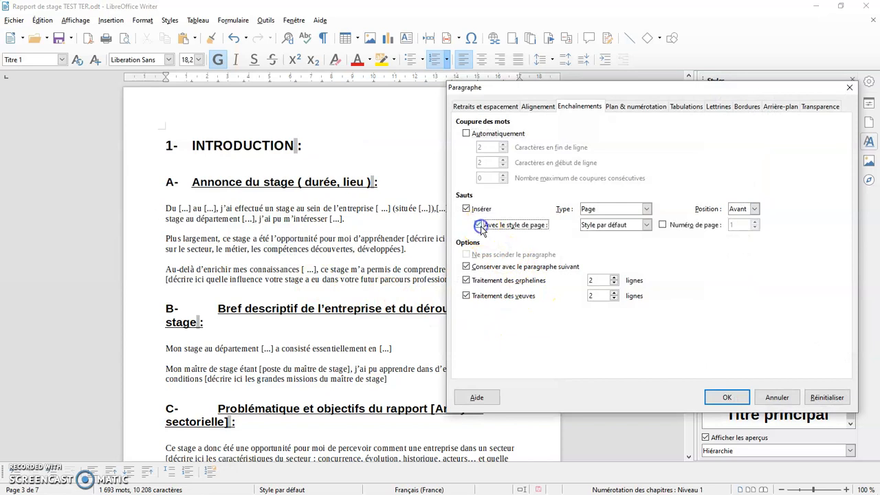
left_click(663, 226)
left_click(729, 398)
left_click(381, 242)
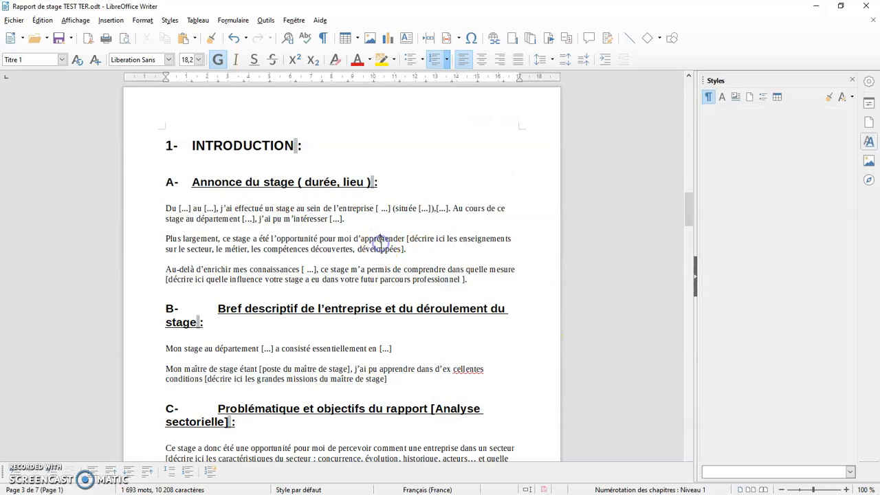
Update the "Sommaire" table of contents to reflect the restarted page numbering
scroll(381, 244, "up", 5)
scroll(381, 244, "up", 10)
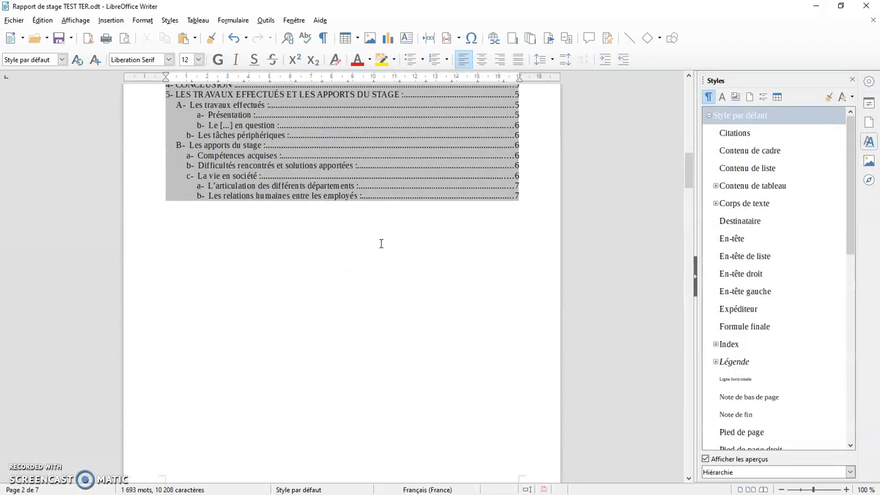
right_click(410, 221)
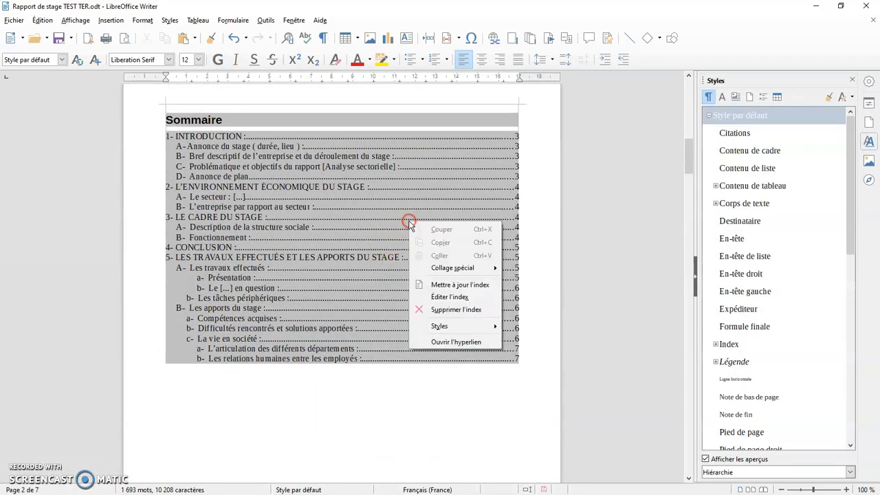
left_click(447, 282)
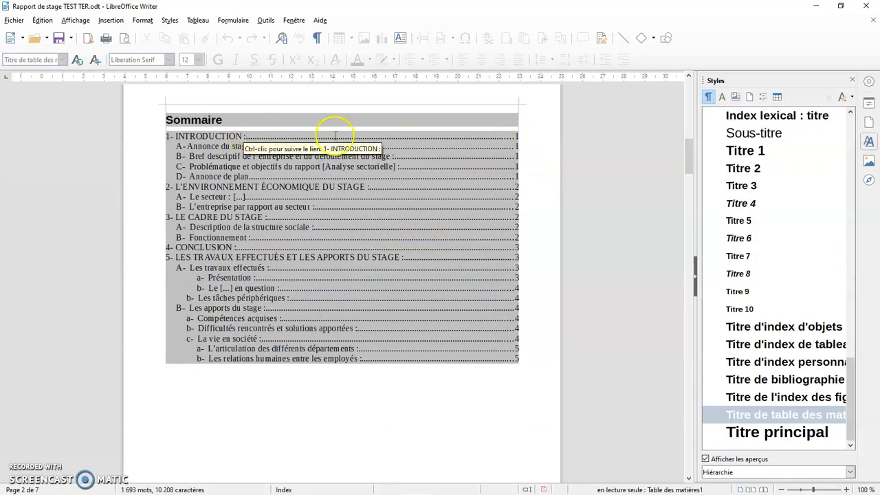
Check which page style is applied to the cover page, the "Sommaire" page and the body pages
scroll(461, 163, "up", 15)
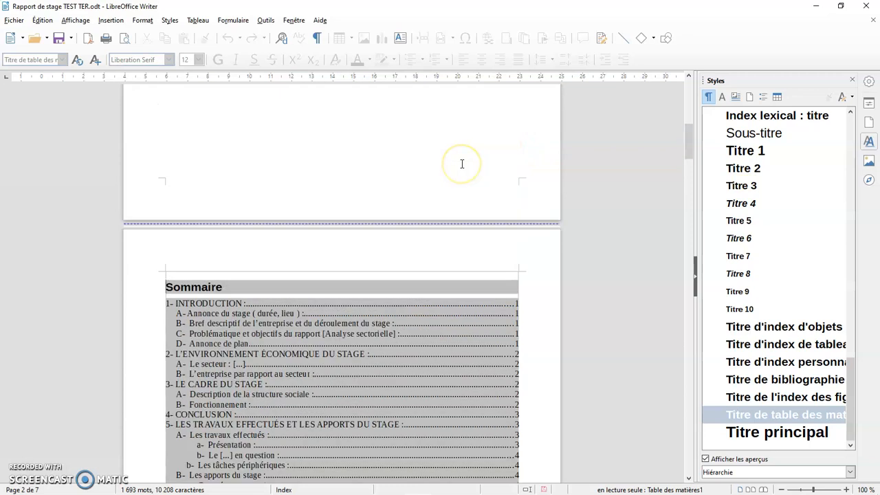
scroll(440, 206, "down", 2)
left_click(365, 236)
scroll(365, 236, "up", 2)
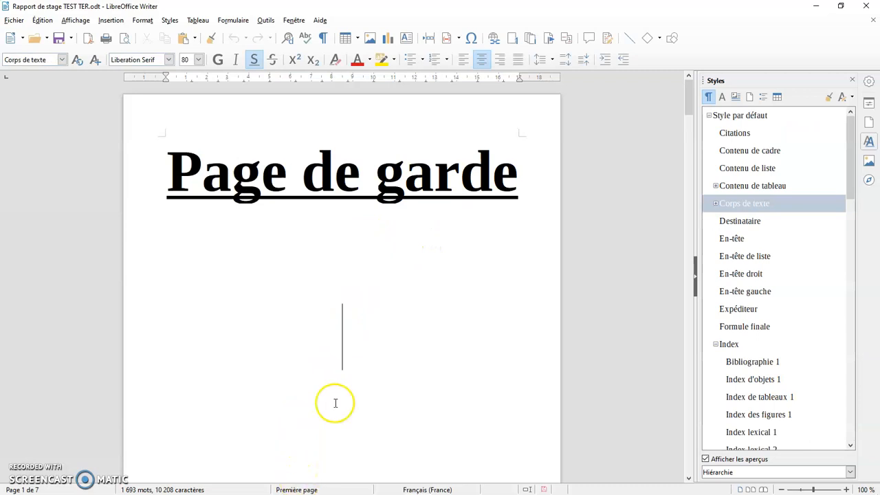
scroll(418, 281, "down", 15)
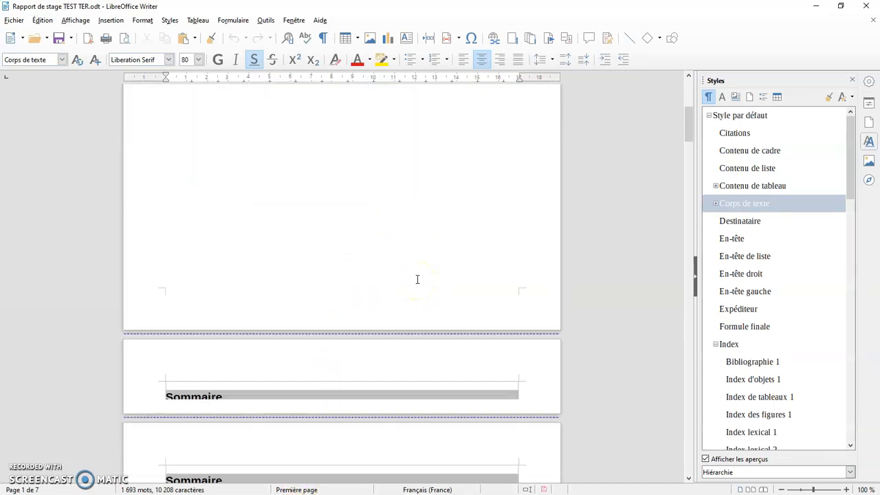
scroll(417, 278, "down", 4)
left_click(384, 334)
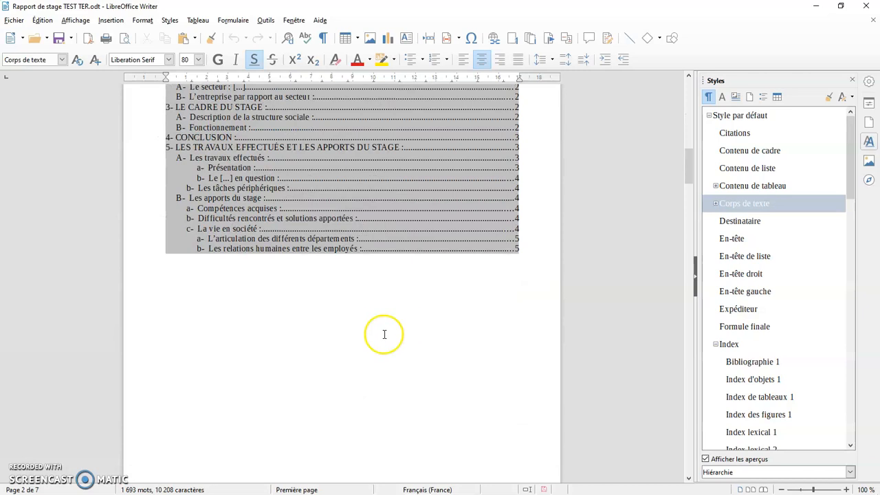
key("ctrl+1")
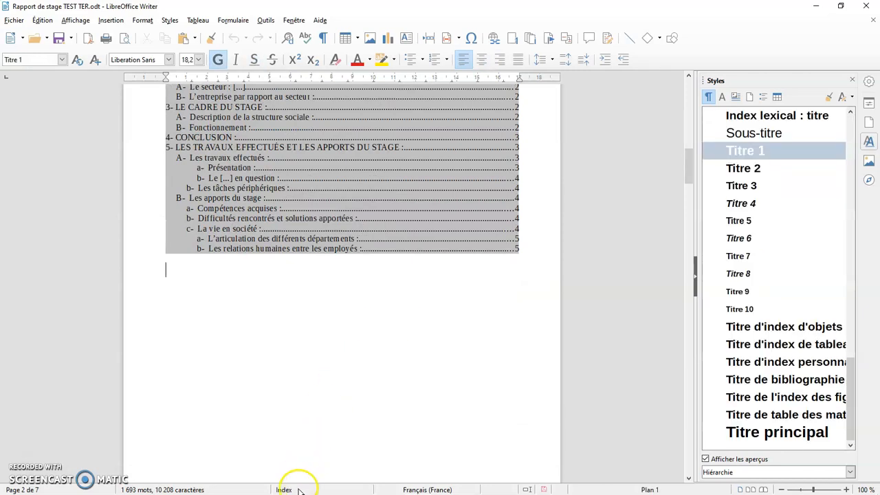
scroll(415, 301, "down", 10)
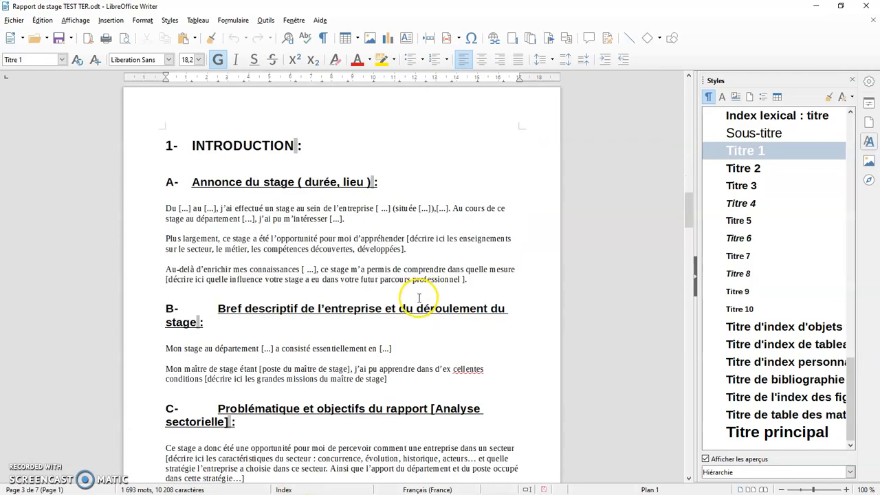
scroll(420, 298, "down", 10)
scroll(419, 297, "down", 5)
left_click(401, 338)
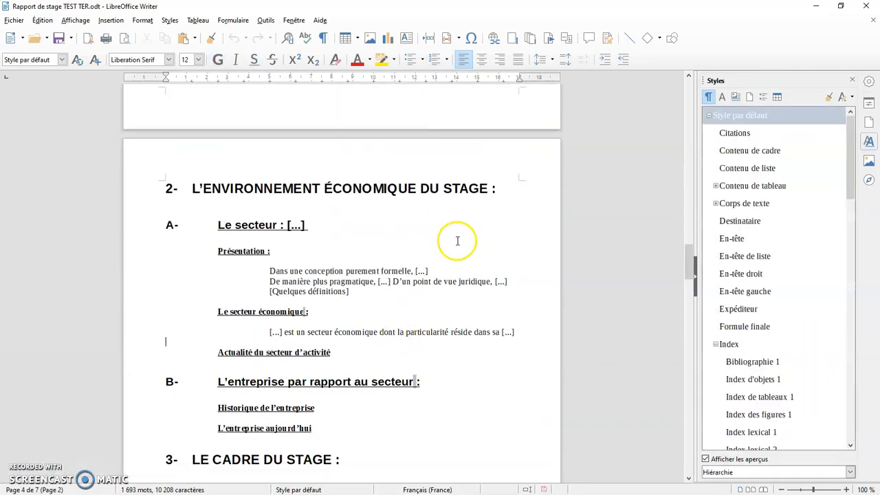
Display the page styles list with the cursor on the Introduction page to check its page style
scroll(458, 241, "up", 15)
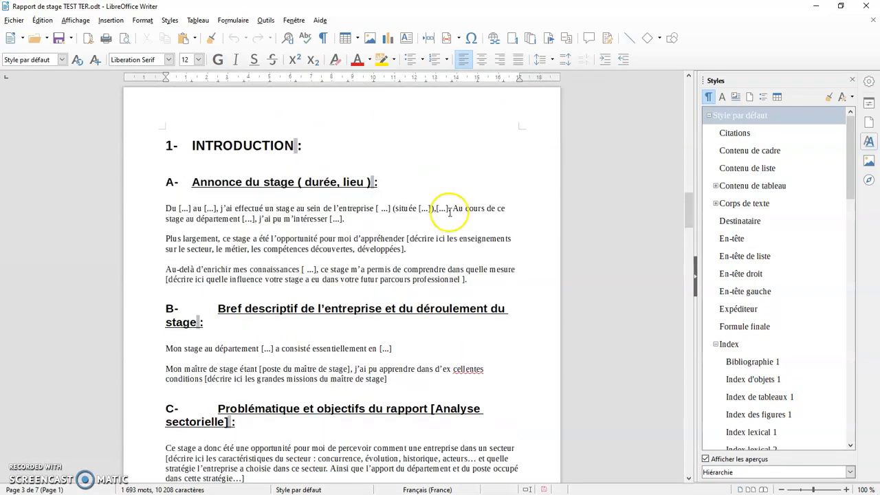
left_click(431, 183)
left_click(869, 142)
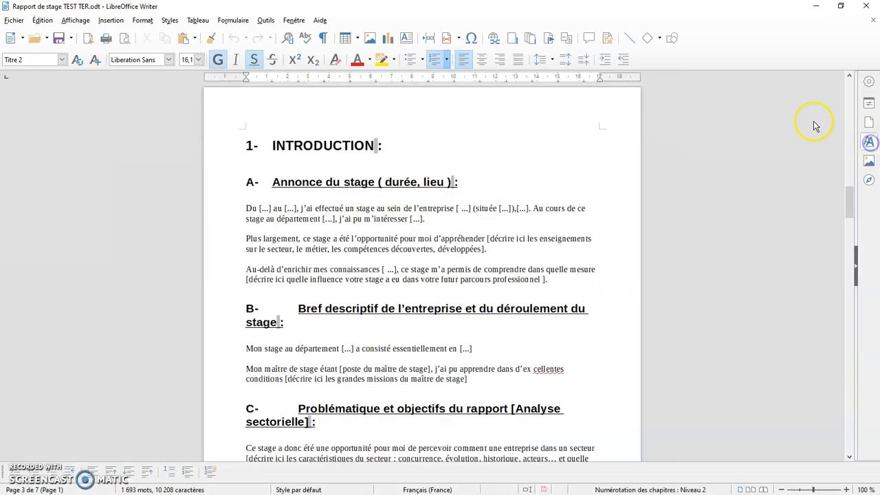
left_click(868, 143)
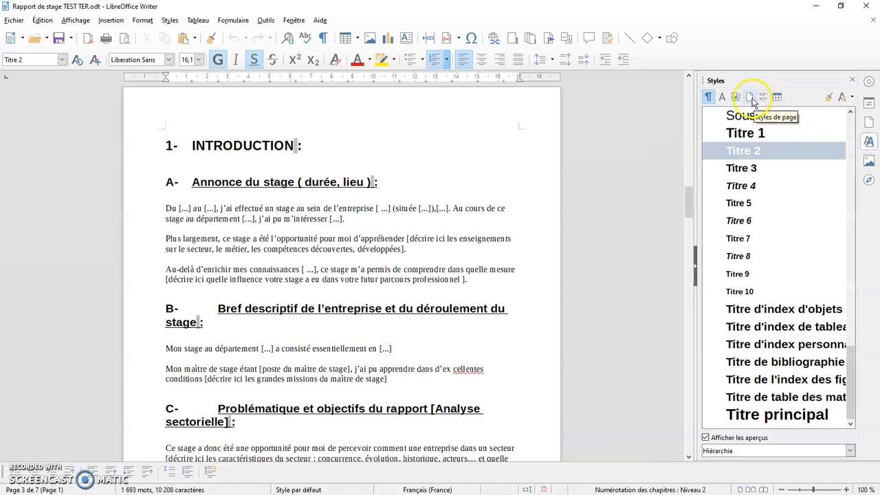
left_click(750, 99)
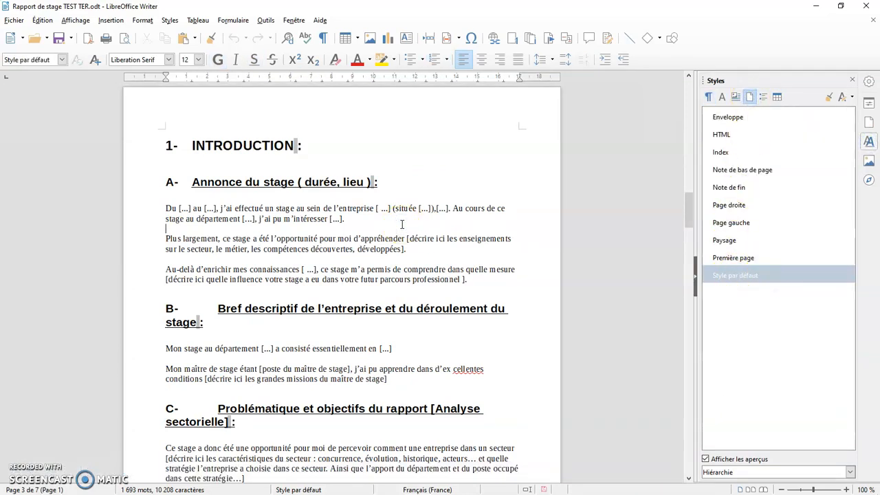
Add a footer to the pages that use the "Style par défaut" page style
scroll(402, 225, "up", 1)
scroll(402, 224, "down", 12)
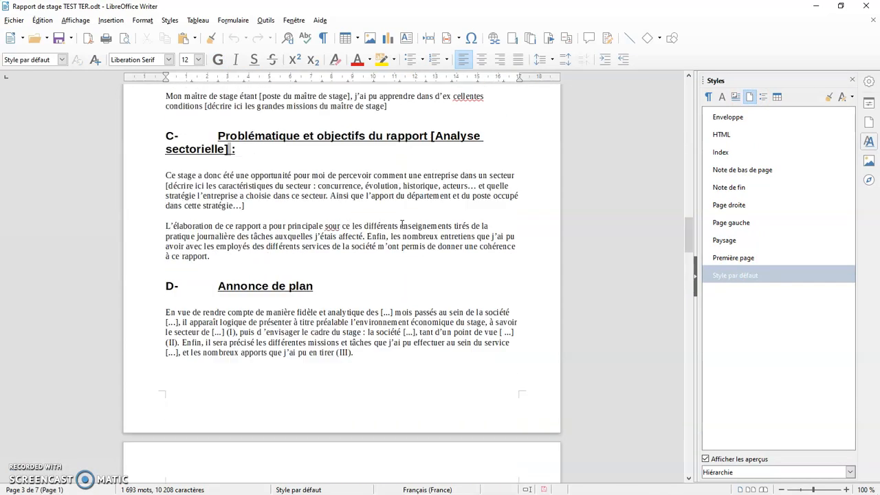
mouse_move(320, 346)
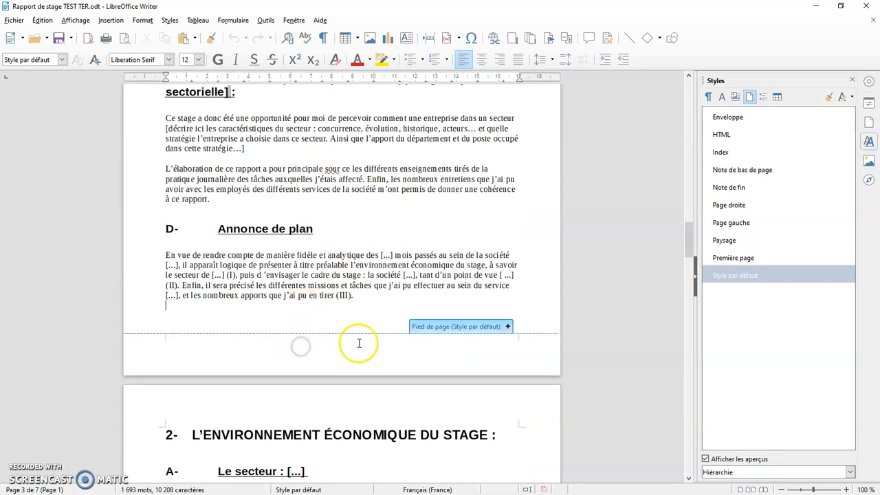
left_click(110, 20)
mouse_move(123, 103)
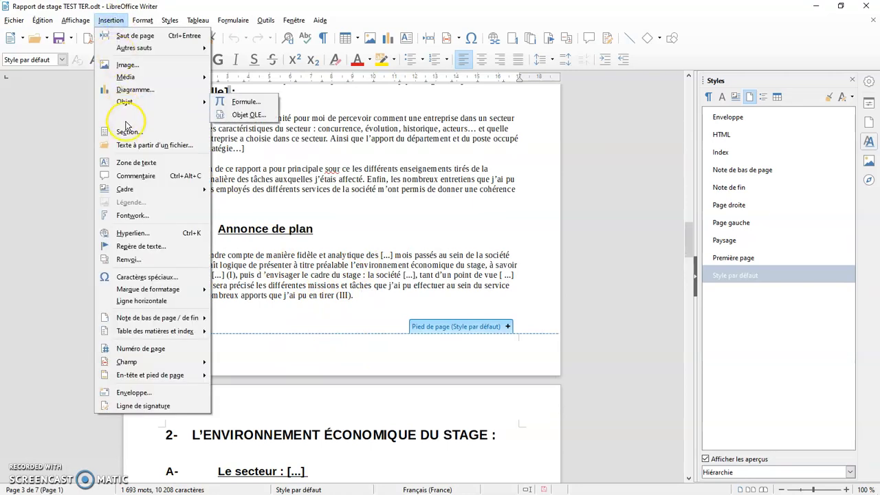
left_click(167, 375)
left_click(233, 387)
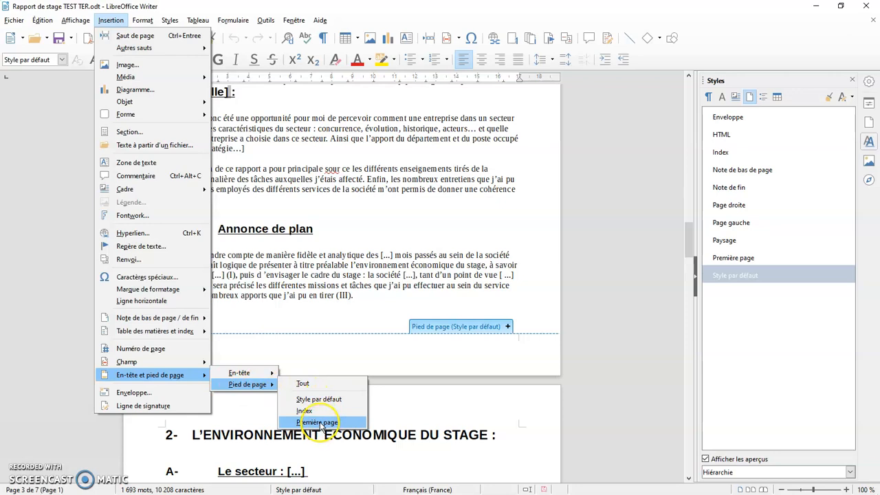
left_click(320, 401)
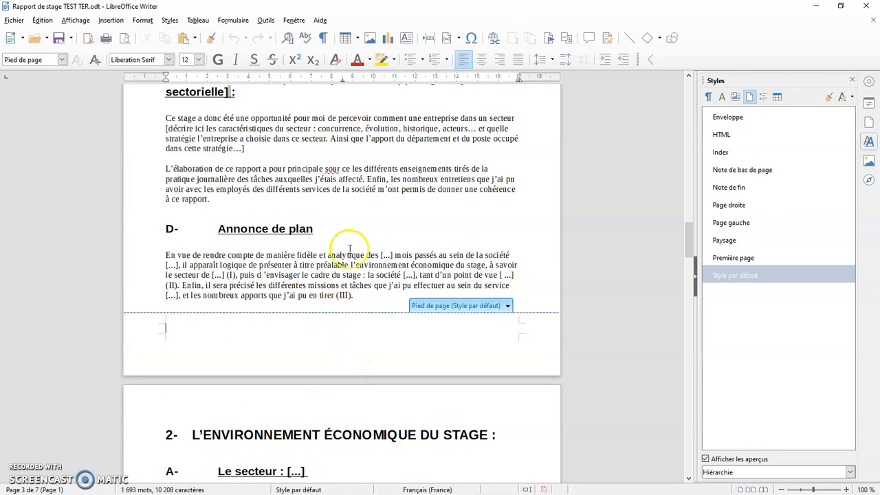
Compare the bottom of the "Sommaire" page with the body pages to check where the footer is present
scroll(351, 240, "up", 15)
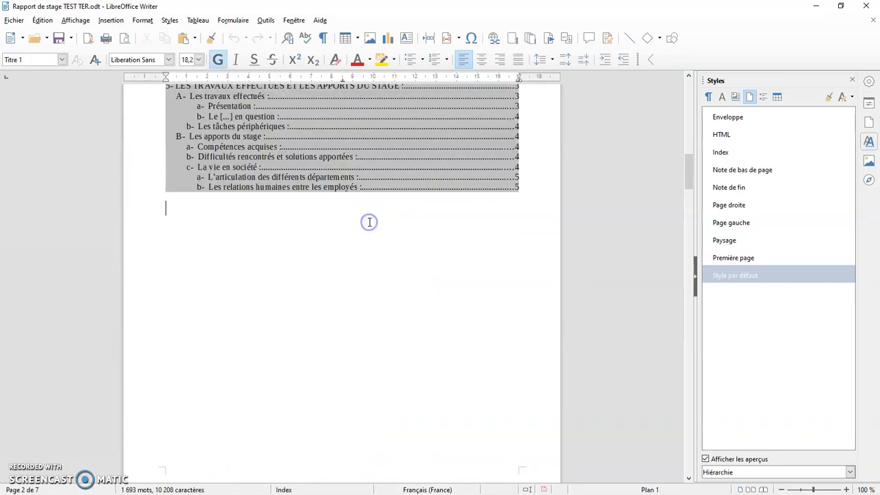
scroll(373, 217, "down", 10)
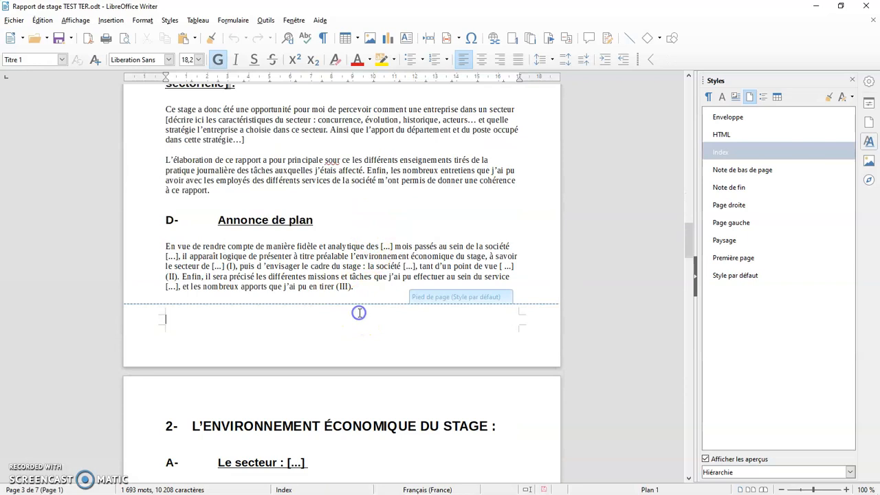
left_click(359, 313)
scroll(359, 313, "down", 9)
scroll(360, 314, "down", 9)
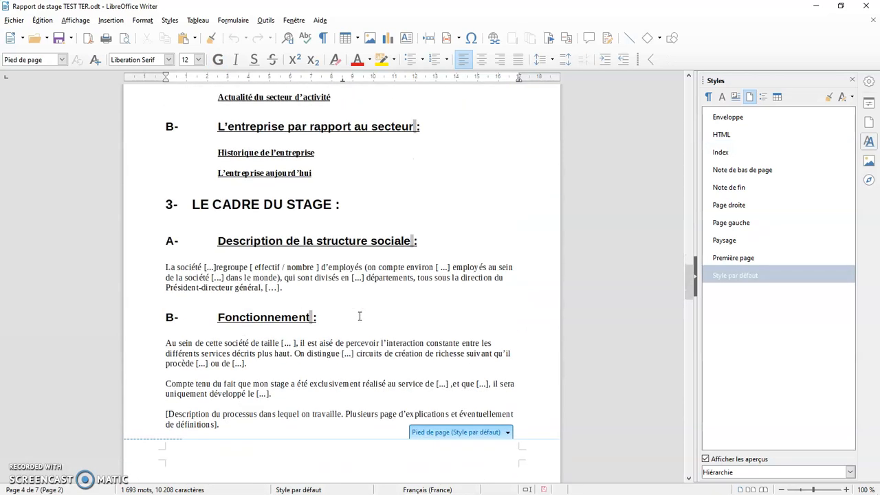
scroll(359, 344, "up", 15)
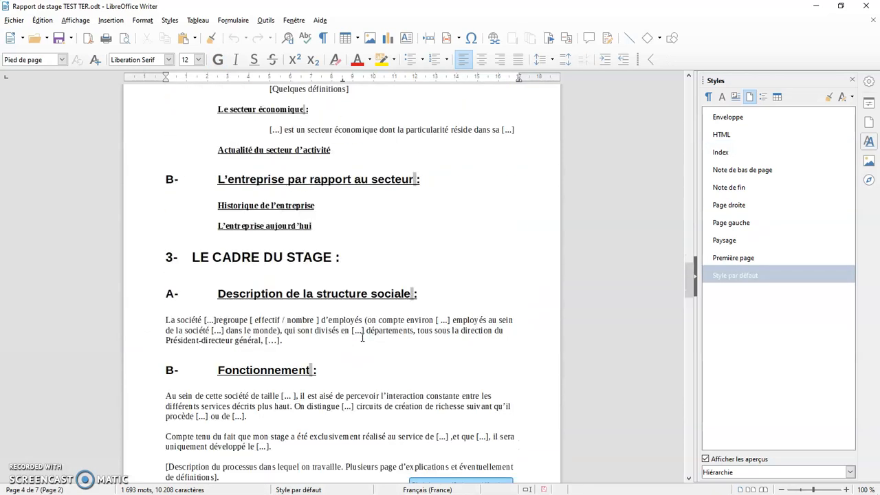
scroll(362, 337, "up", 2)
left_click(301, 268)
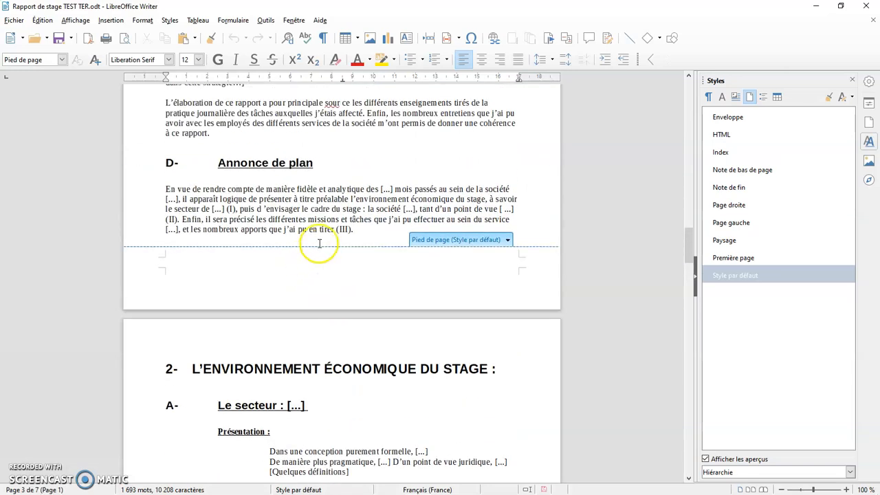
scroll(319, 243, "up", 13)
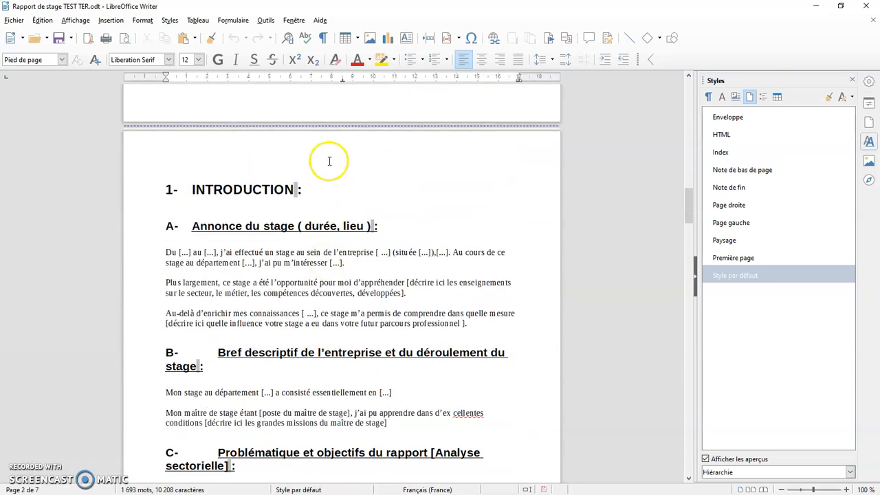
scroll(360, 337, "down", 17)
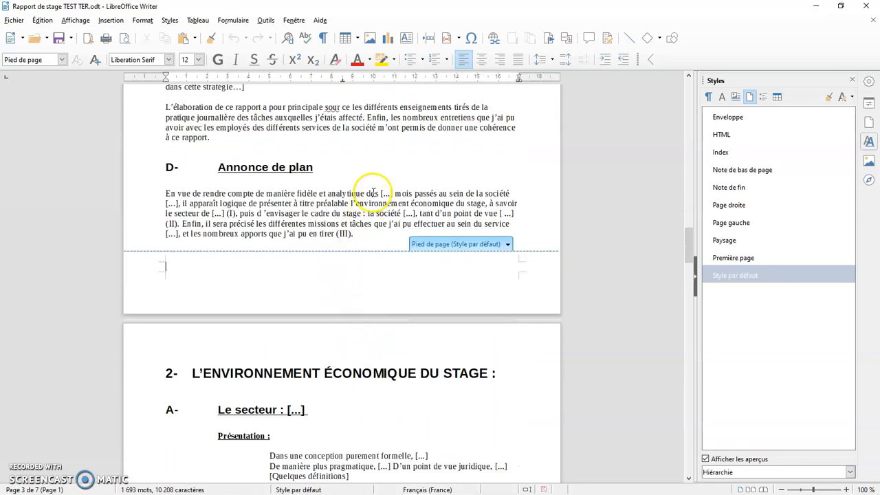
Format the footer paragraph on the Introduction page as centred, underlined, bold text at 18 pt
left_click(482, 60)
left_click(254, 60)
left_click(215, 60)
left_click(198, 59)
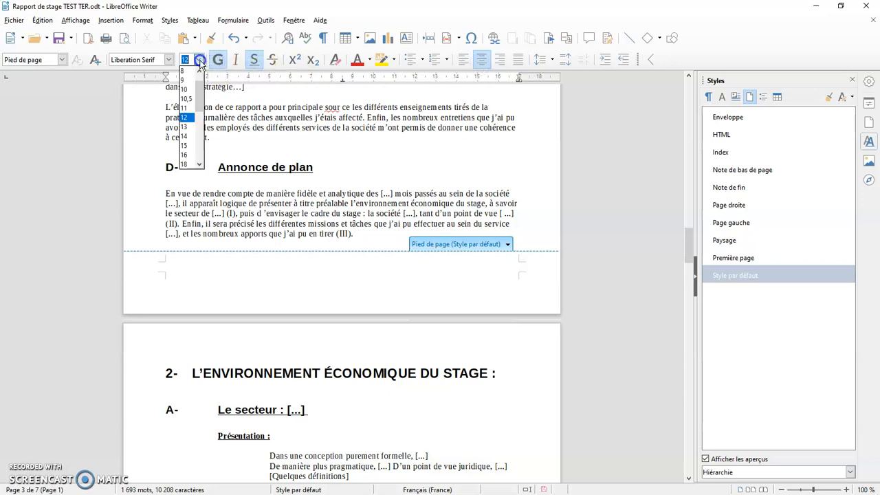
left_click(186, 163)
Insert an automatic page number field in the footer of the Introduction page
left_click(335, 245)
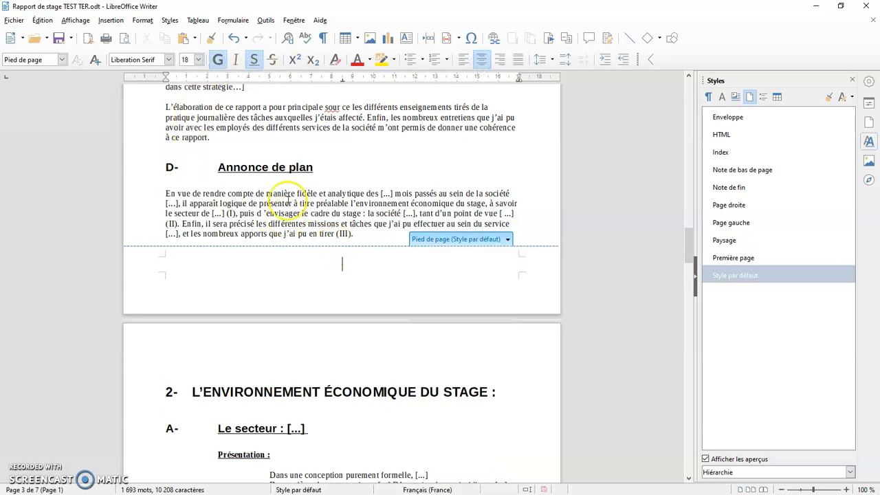
left_click(111, 20)
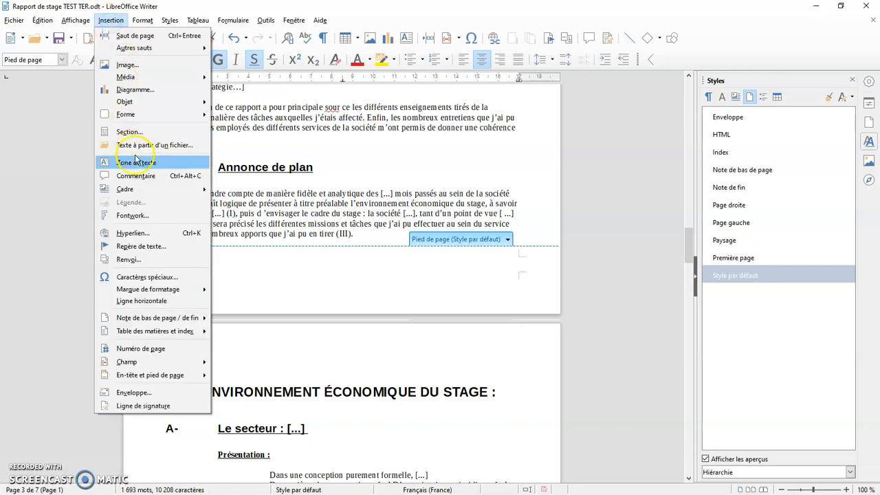
left_click(146, 362)
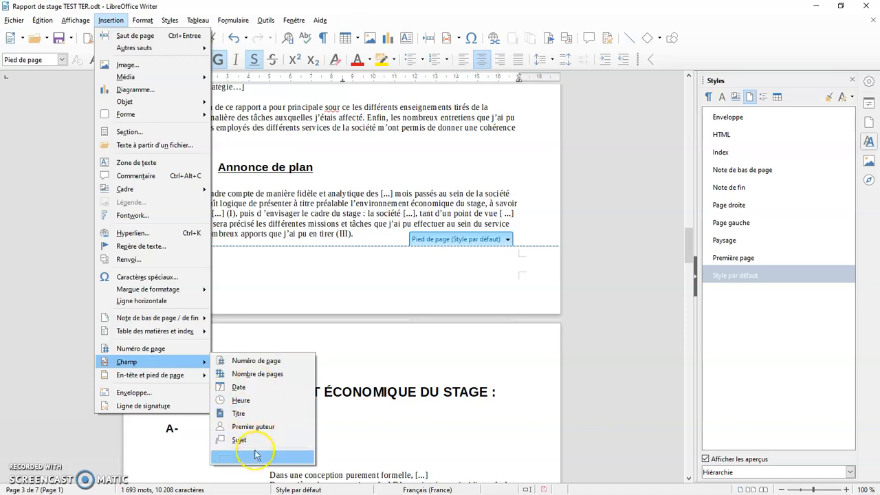
left_click(165, 349)
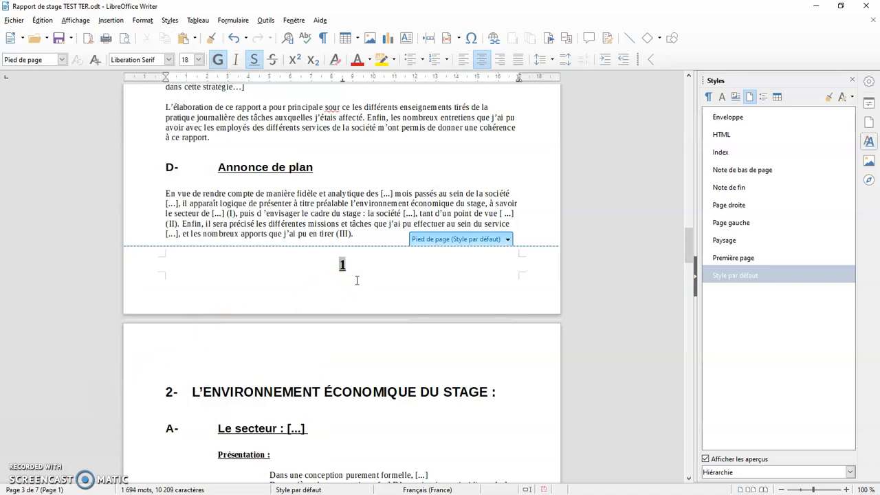
Review the footers of the body pages following the Introduction to check the page numbering sequence and its starting page
scroll(357, 281, "down", 10)
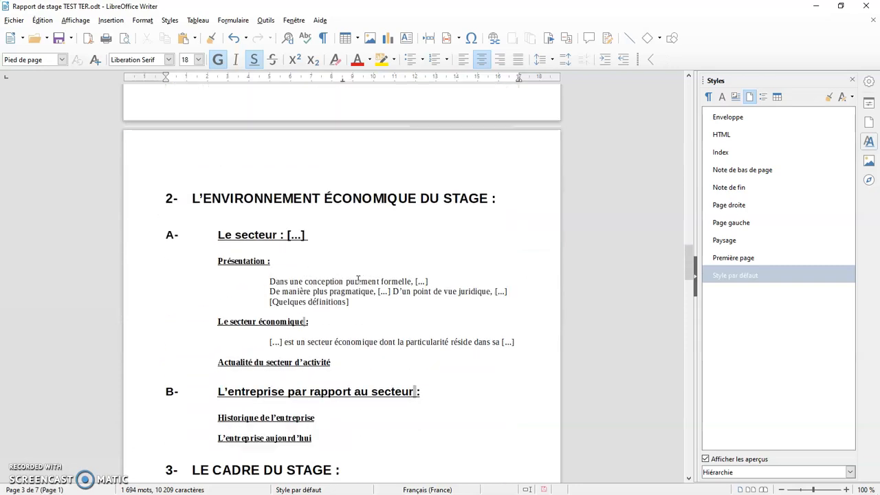
scroll(357, 280, "down", 10)
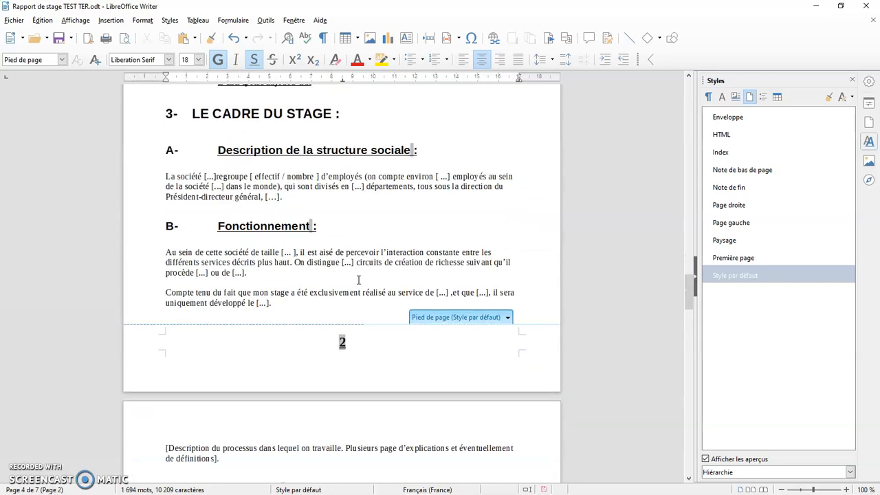
scroll(358, 280, "down", 13)
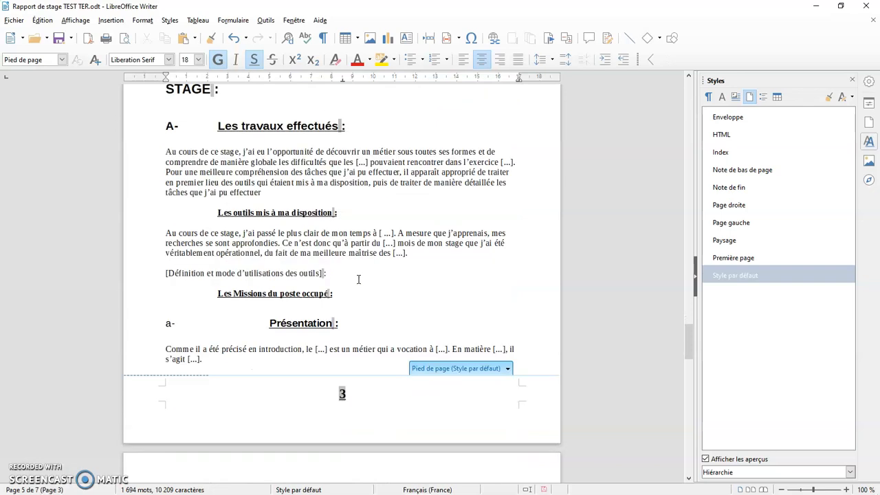
scroll(359, 280, "down", 10)
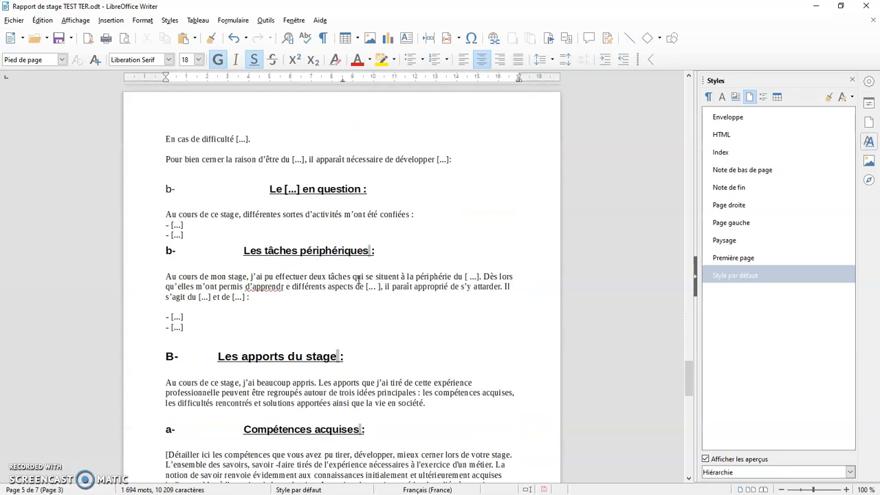
scroll(359, 280, "up", 20)
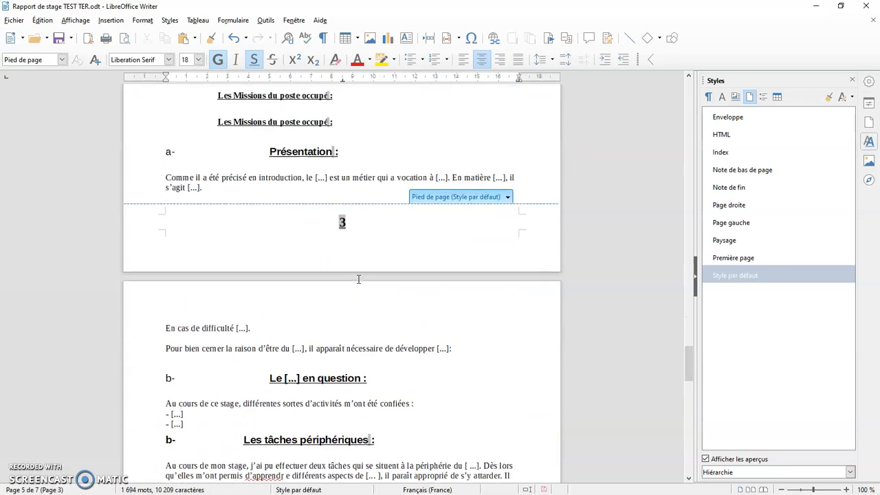
scroll(358, 280, "up", 20)
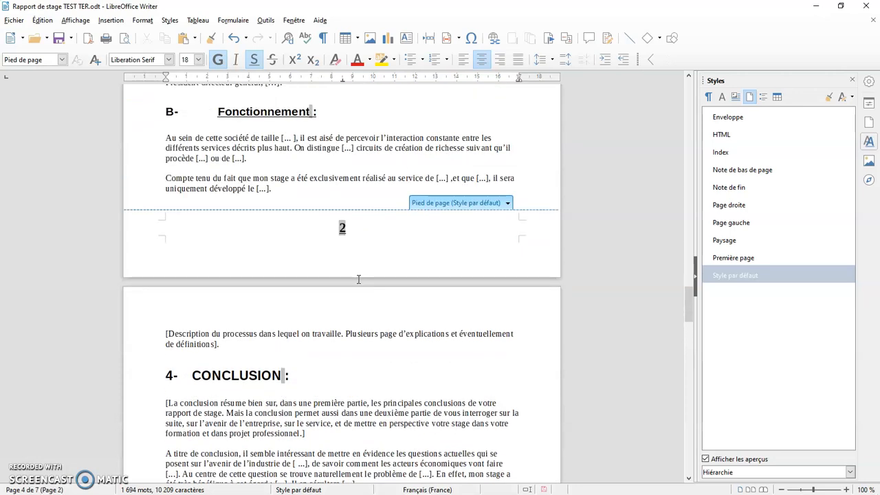
scroll(358, 280, "up", 15)
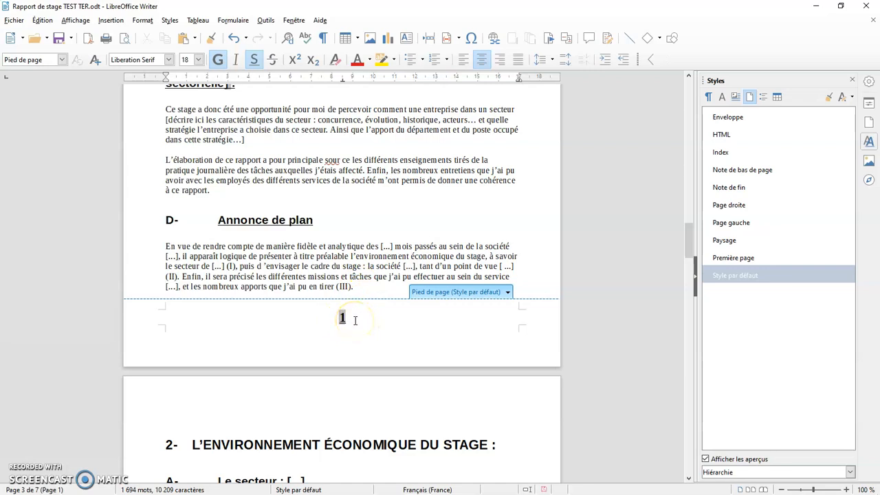
Examine the "Sommaire" page numbers and the cover page footer, and place the cursor on the "Page de garde" page
scroll(356, 321, "up", 10)
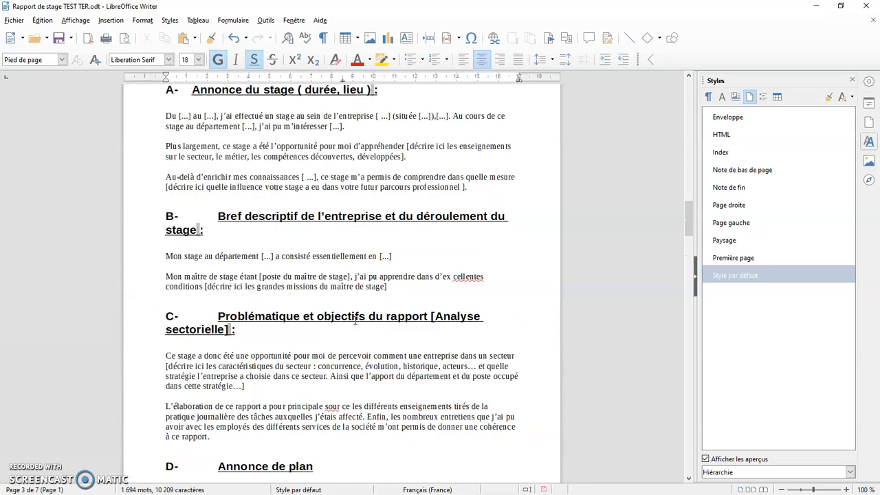
scroll(356, 320, "up", 10)
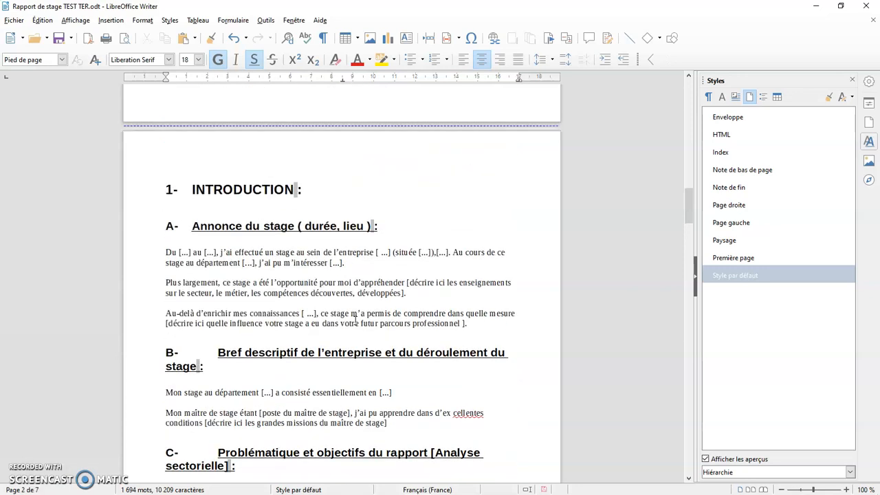
scroll(355, 321, "up", 8)
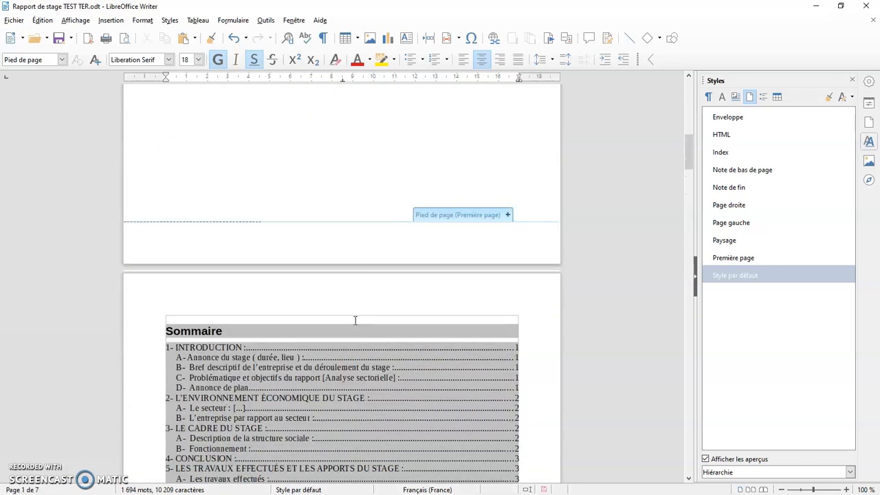
scroll(356, 321, "up", 8)
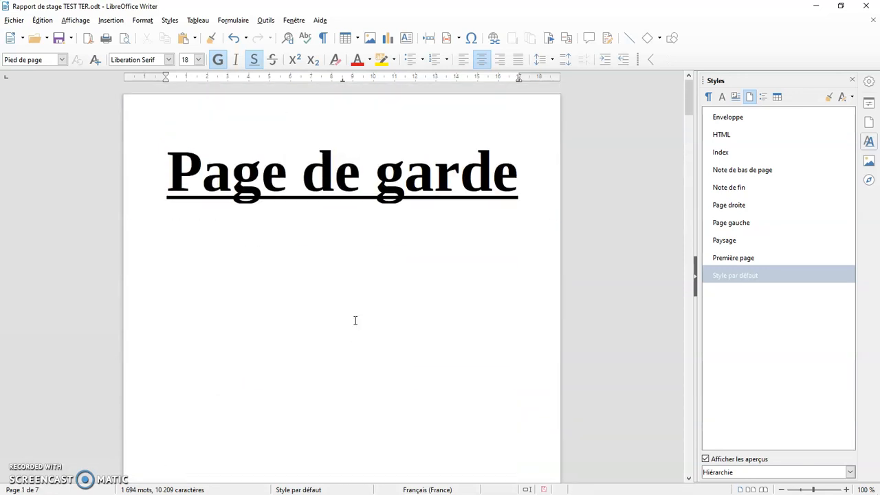
scroll(355, 320, "down", 10)
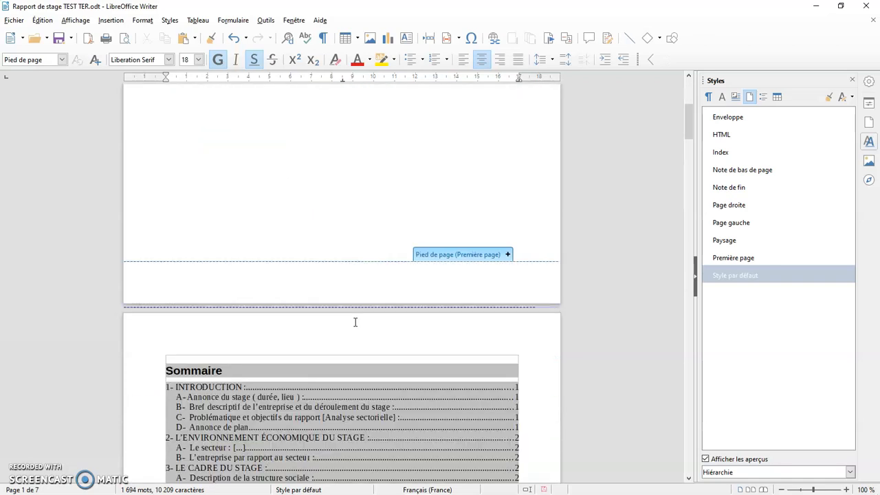
scroll(355, 323, "up", 5)
left_click(495, 300)
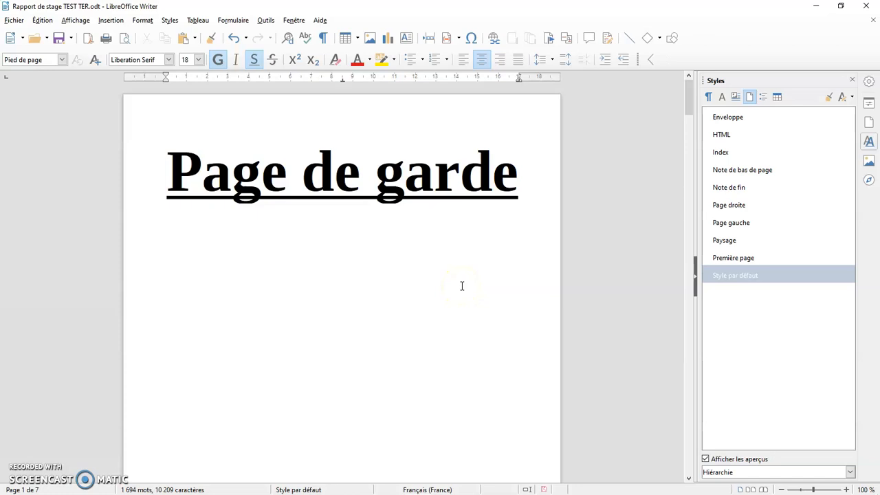
left_click(605, 254)
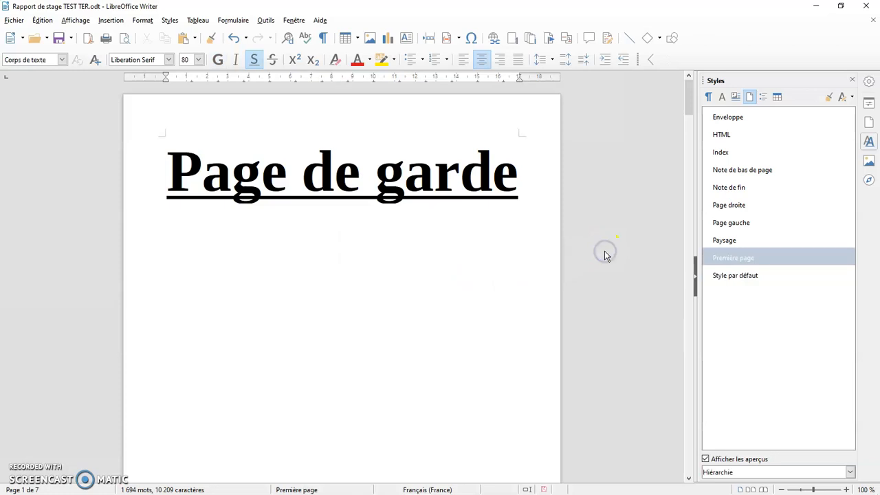